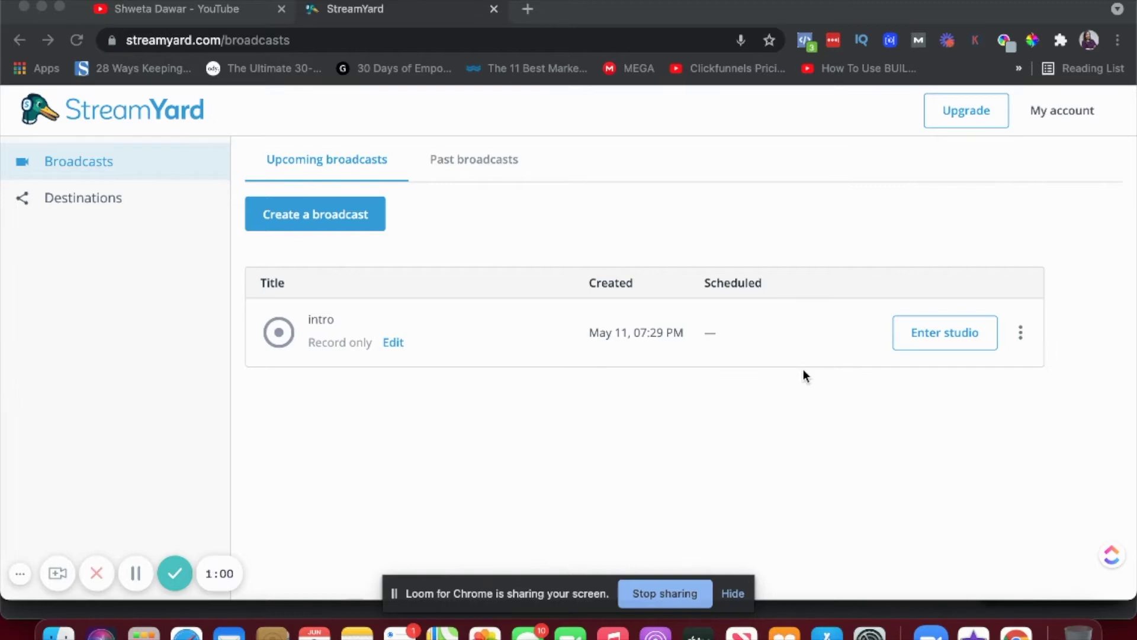
- Remove the YouTube channel from StreamYard's connected destinations
click(135, 573)
click(136, 575)
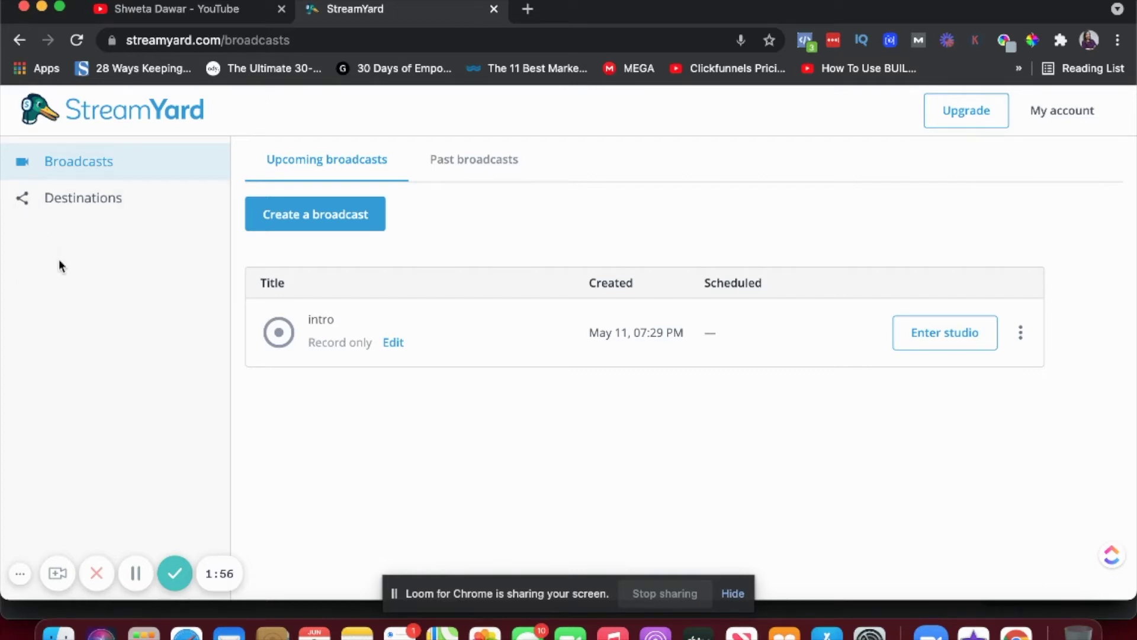
click(84, 200)
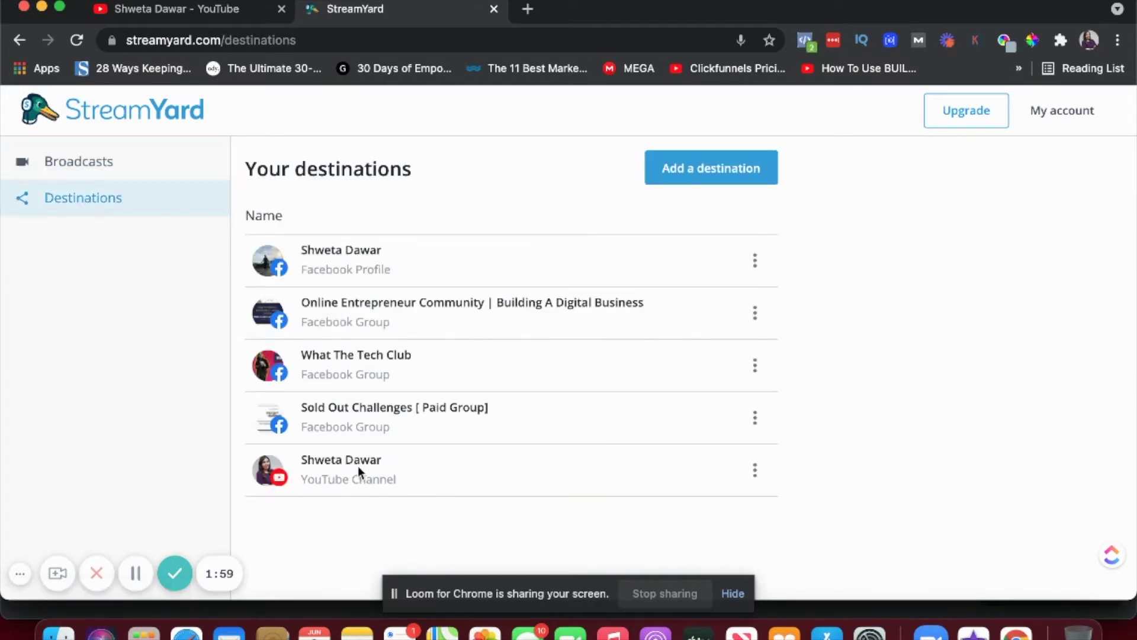
click(754, 471)
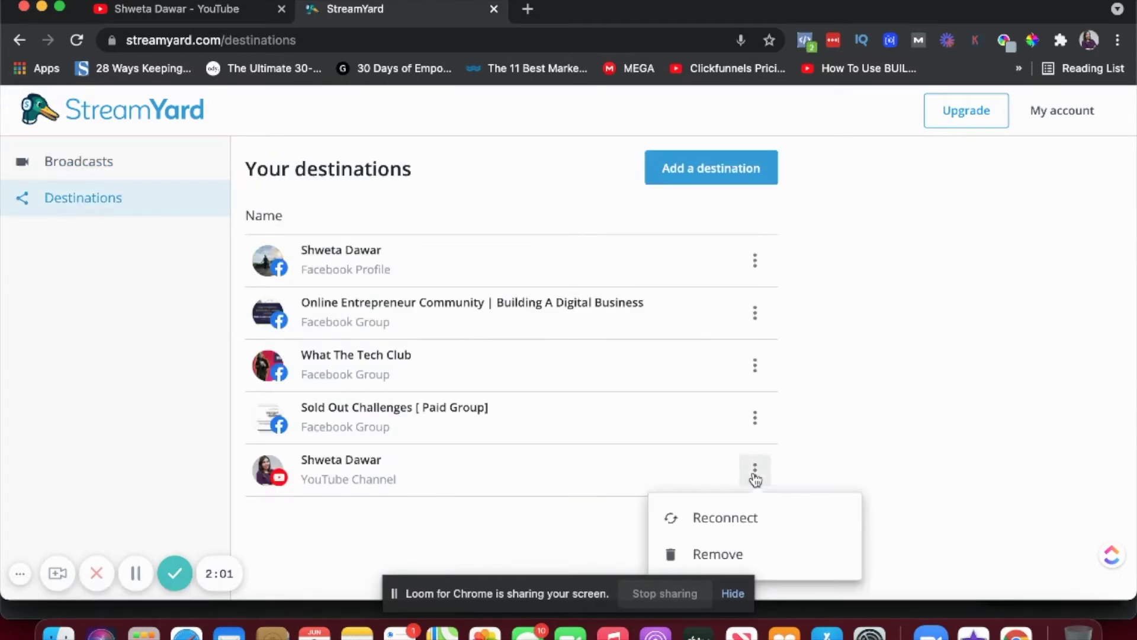
click(732, 556)
click(628, 437)
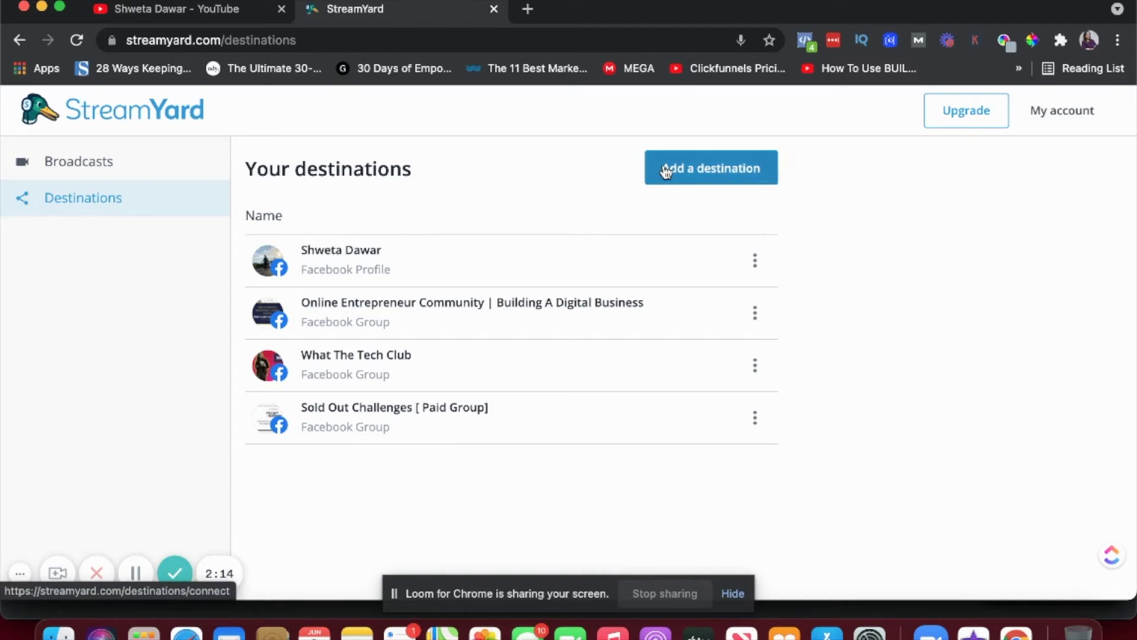
- Add a YouTube Channel destination with the personal Google account and allow StreamYard access
click(688, 171)
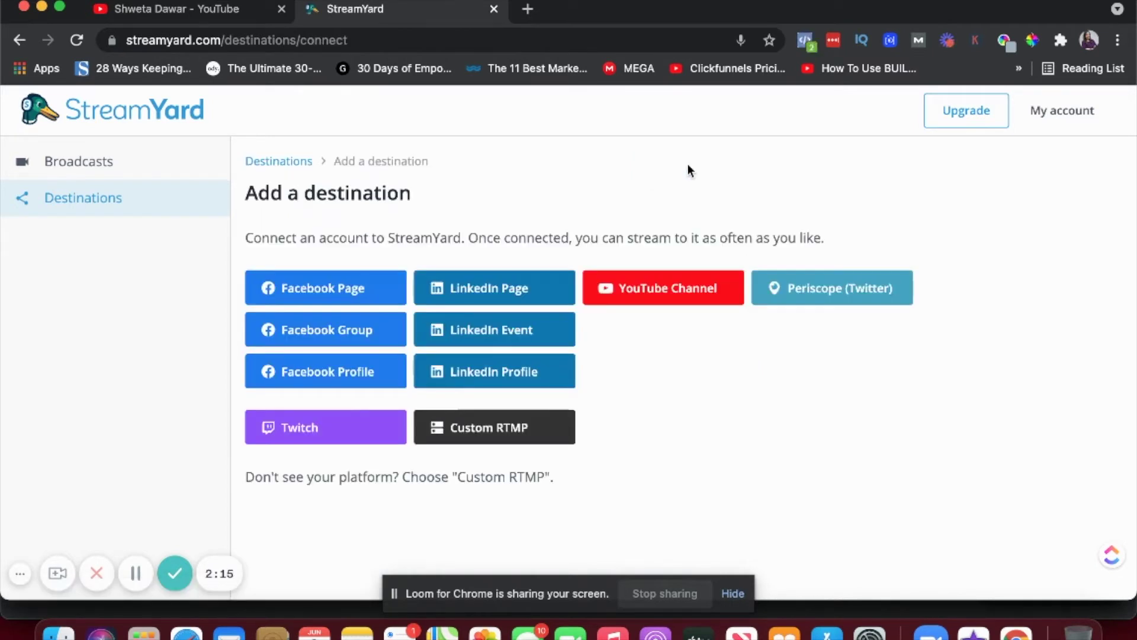
click(689, 303)
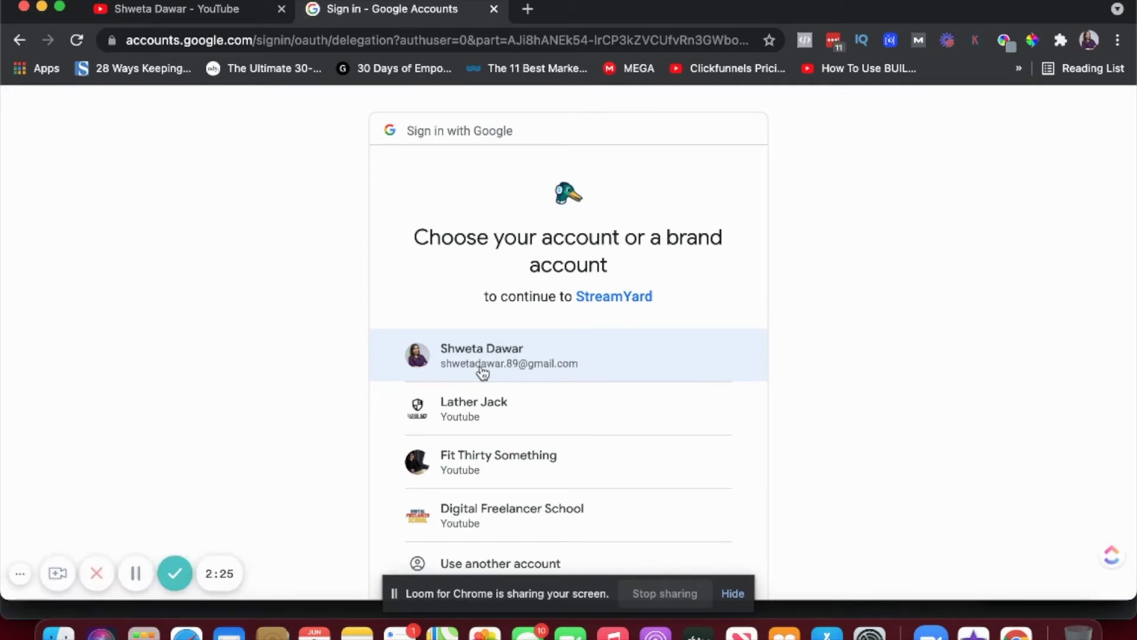
click(527, 359)
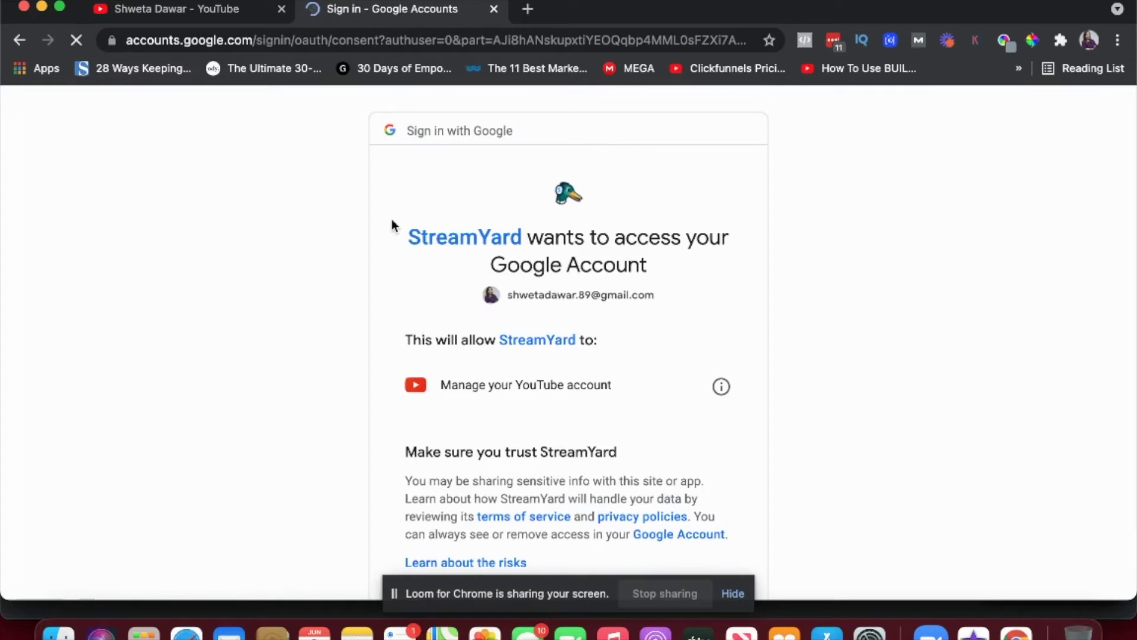
scroll(620, 397, down, 3)
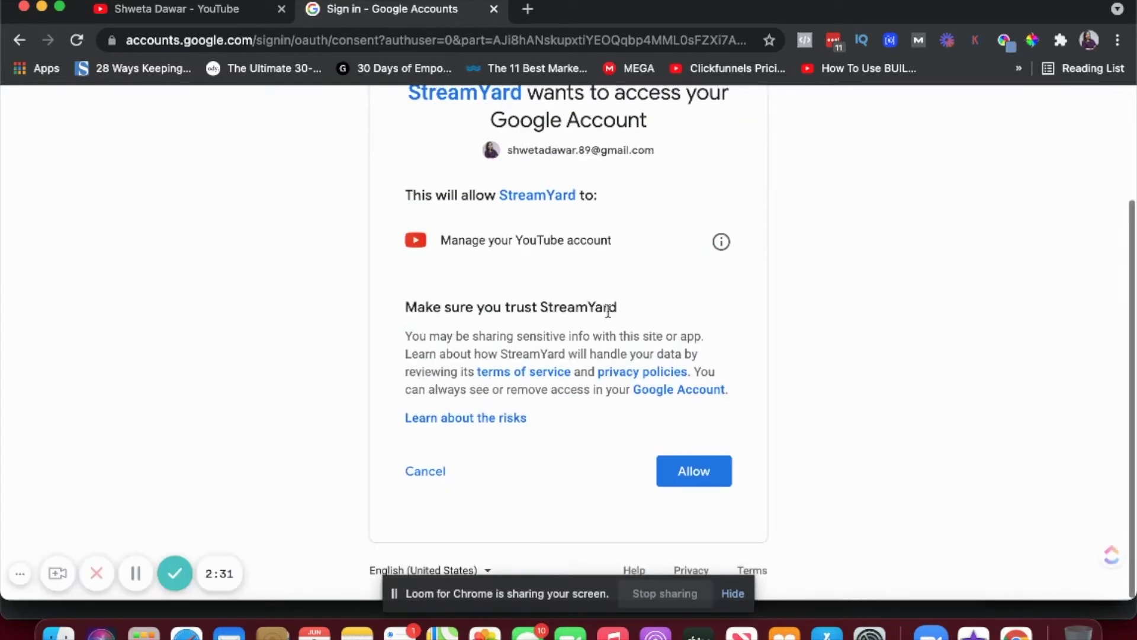
click(682, 481)
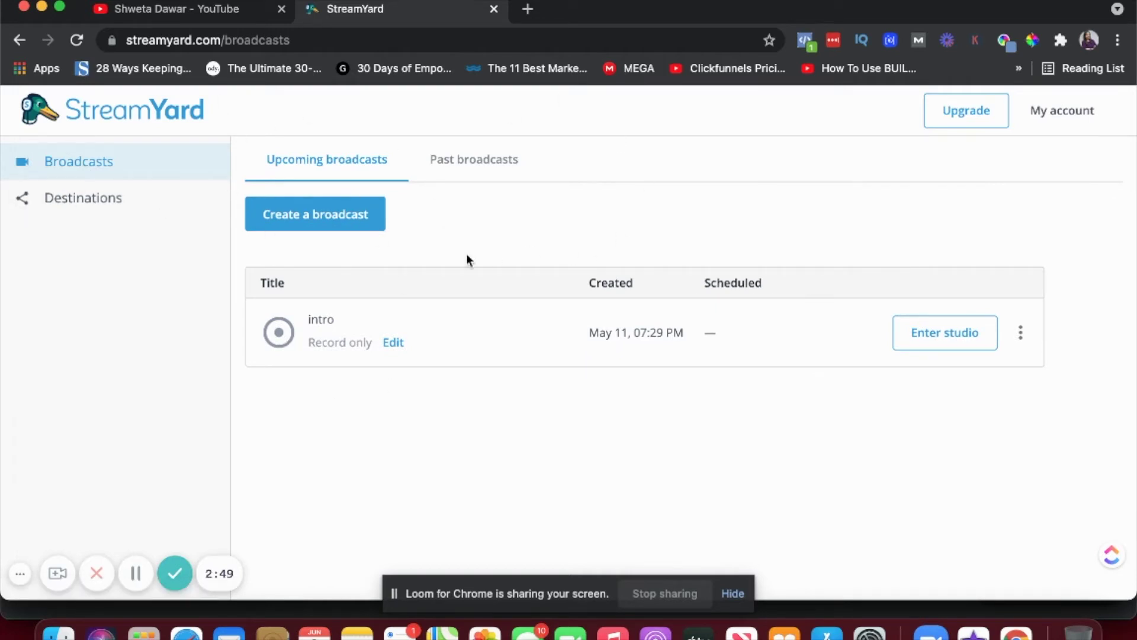
- Start a new YouTube broadcast titled 'Create a digital product in 2 days'
click(352, 220)
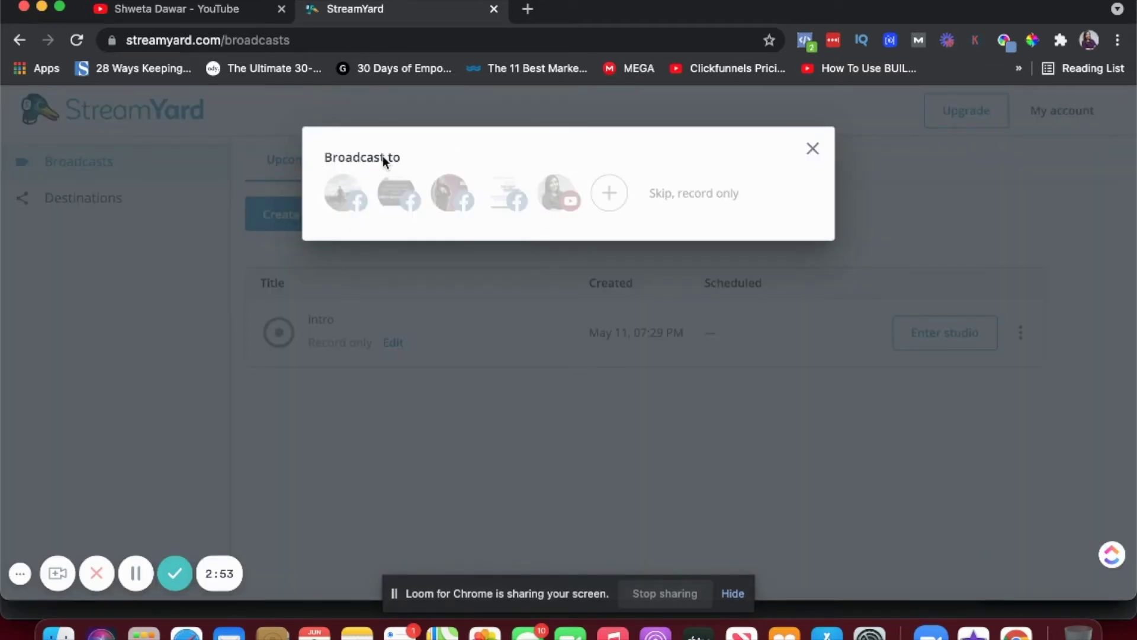
click(568, 201)
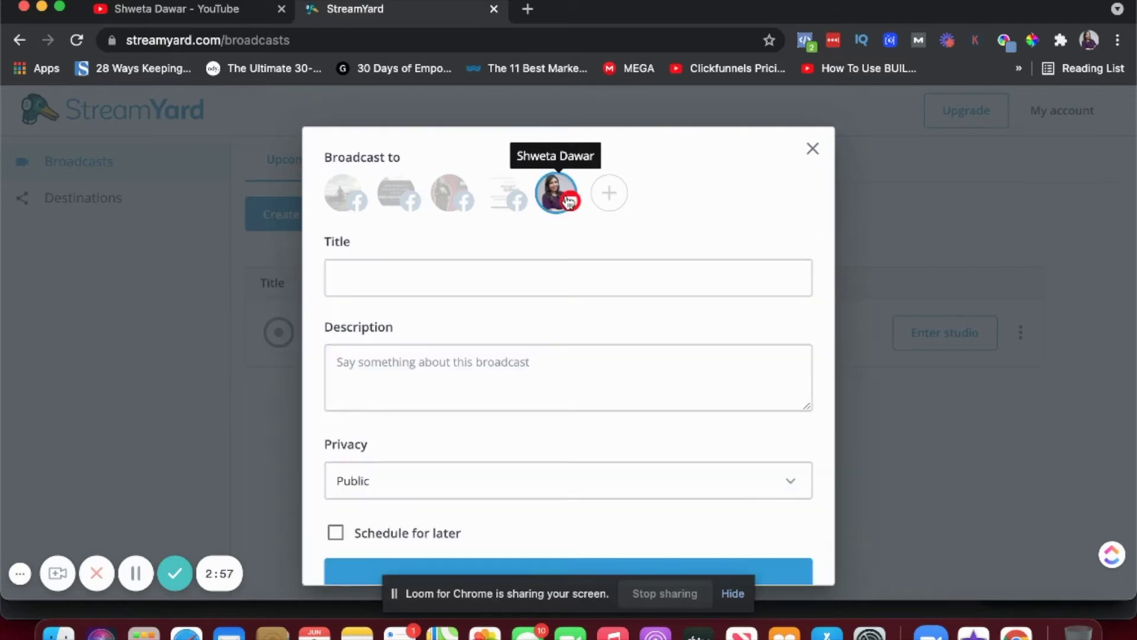
click(528, 279)
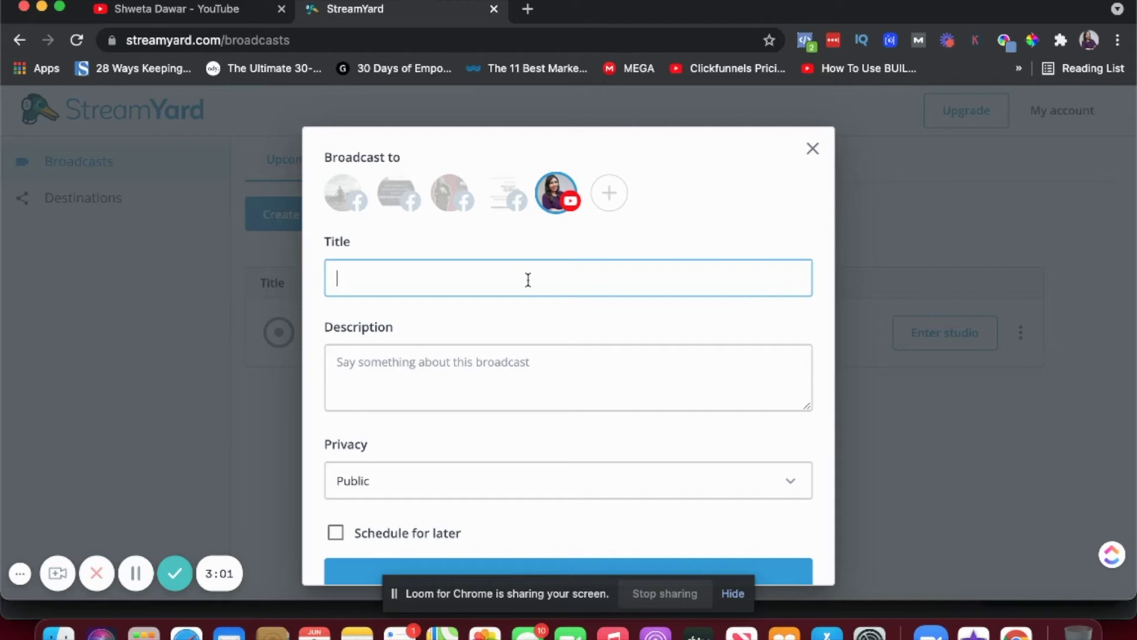
text(F)
key(BackSpace)
text(Create a digital )
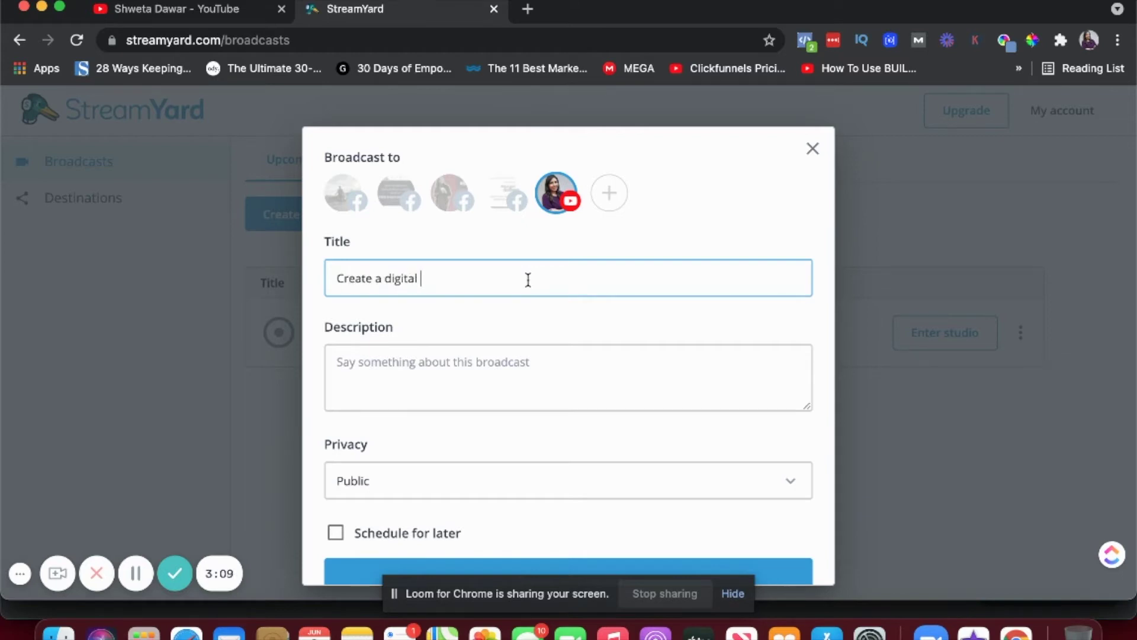
text(product in 2 days)
- Add the description 'How to create and launch a digital product in a weekend'
click(486, 389)
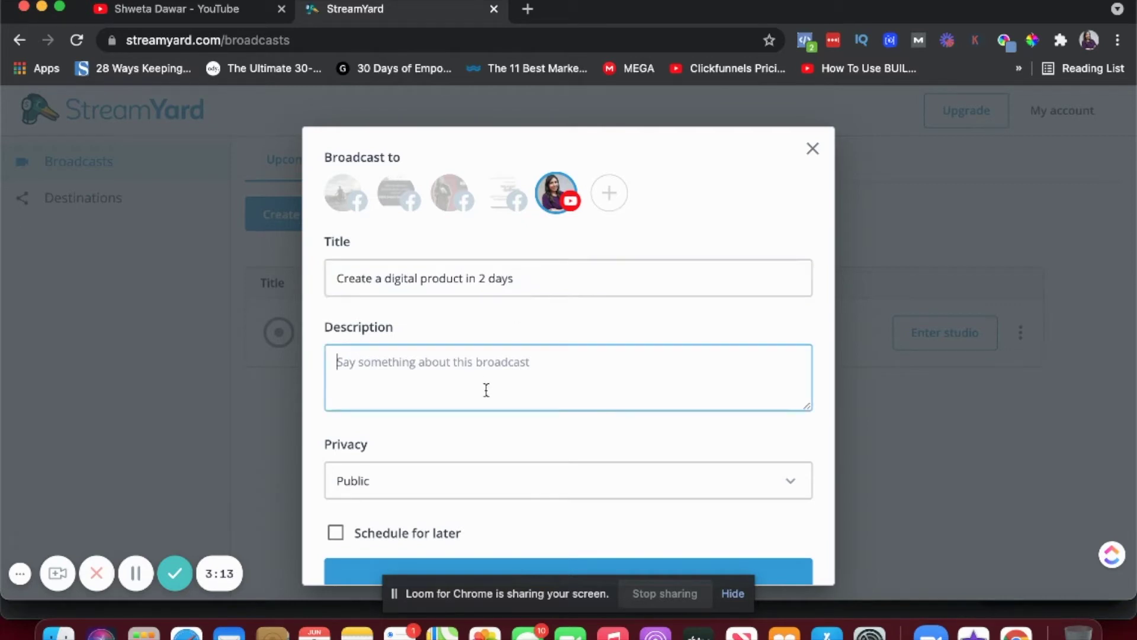
text(How to cre)
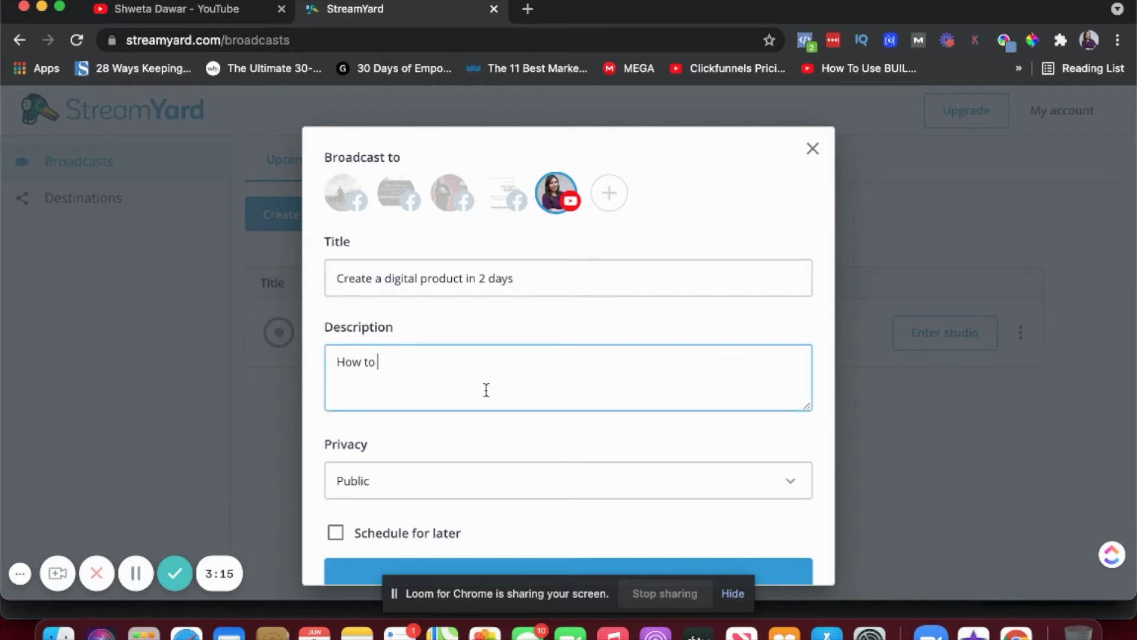
key(BackSpace)
key(BackSpace)
key(BackSpace)
text(create and launch a )
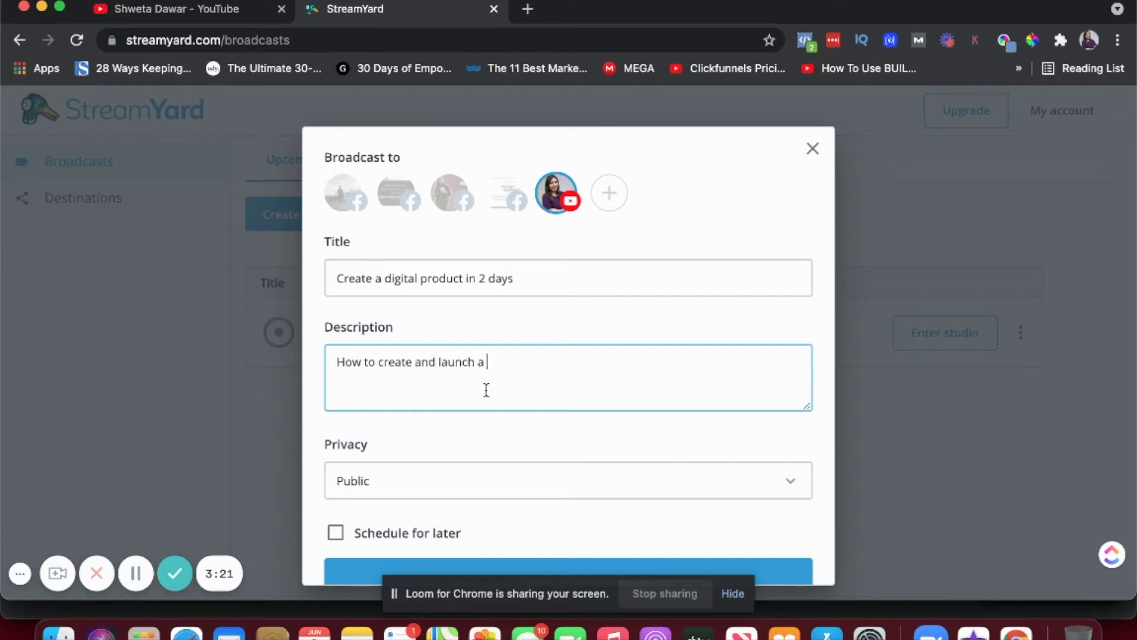
text(digital product i)
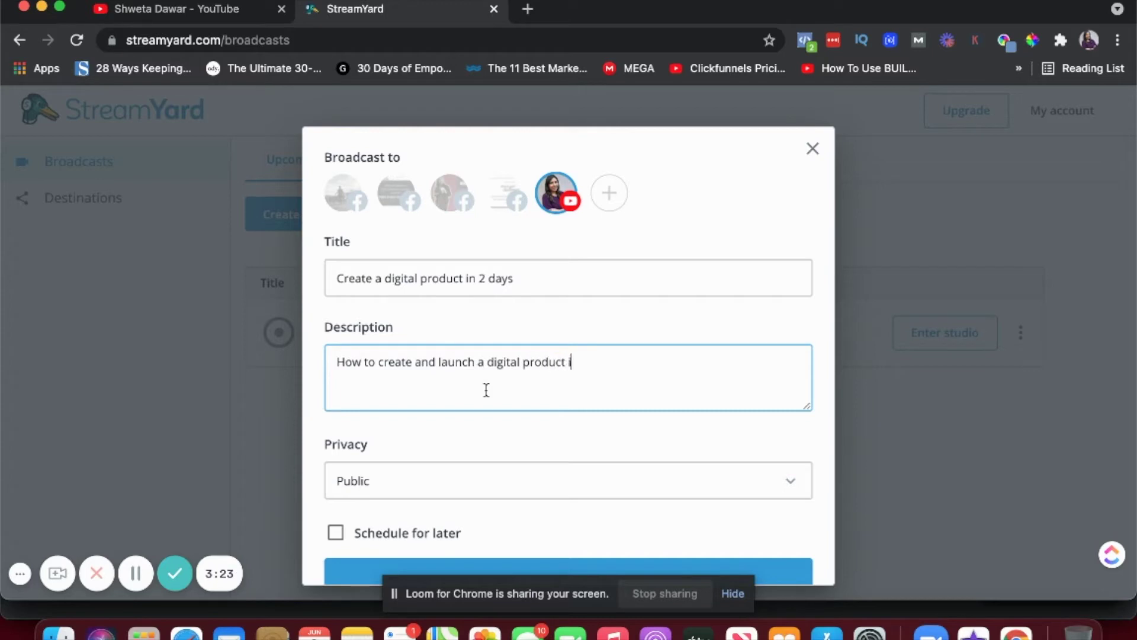
text(n a weekend)
scroll(487, 389, down, 2)
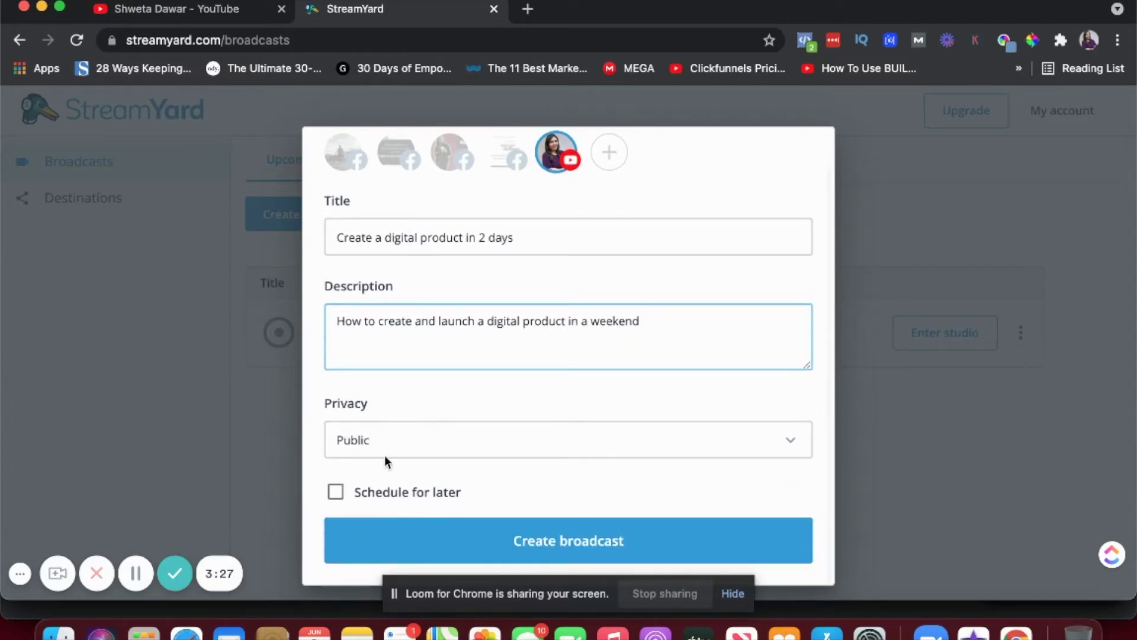
- Set the broadcast privacy to Unlisted and turn on Schedule for later
click(389, 440)
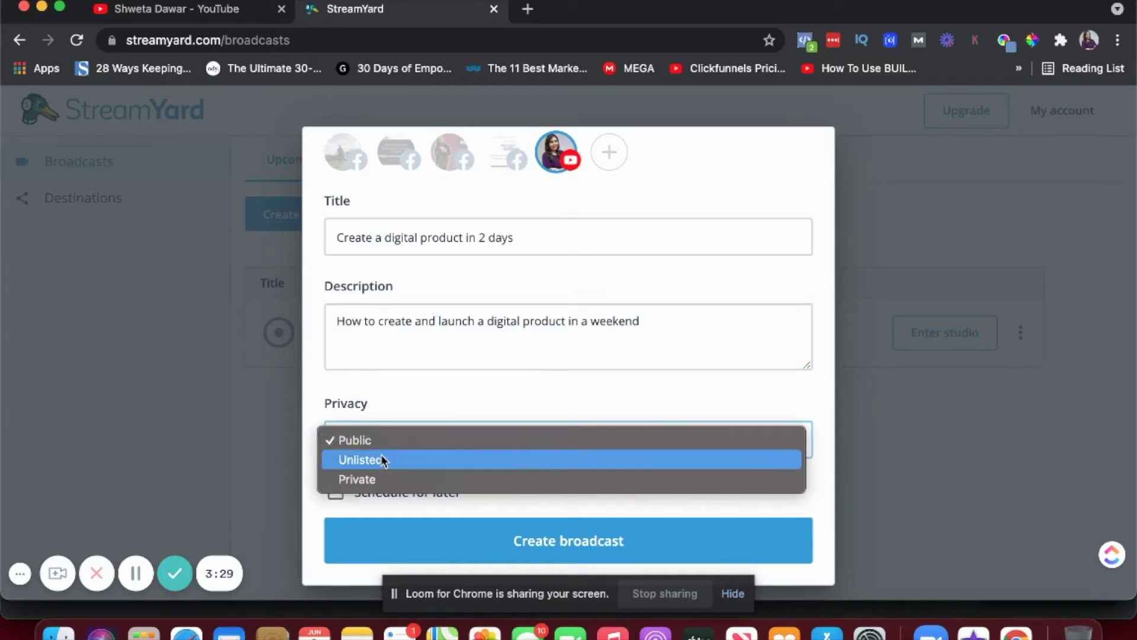
click(381, 453)
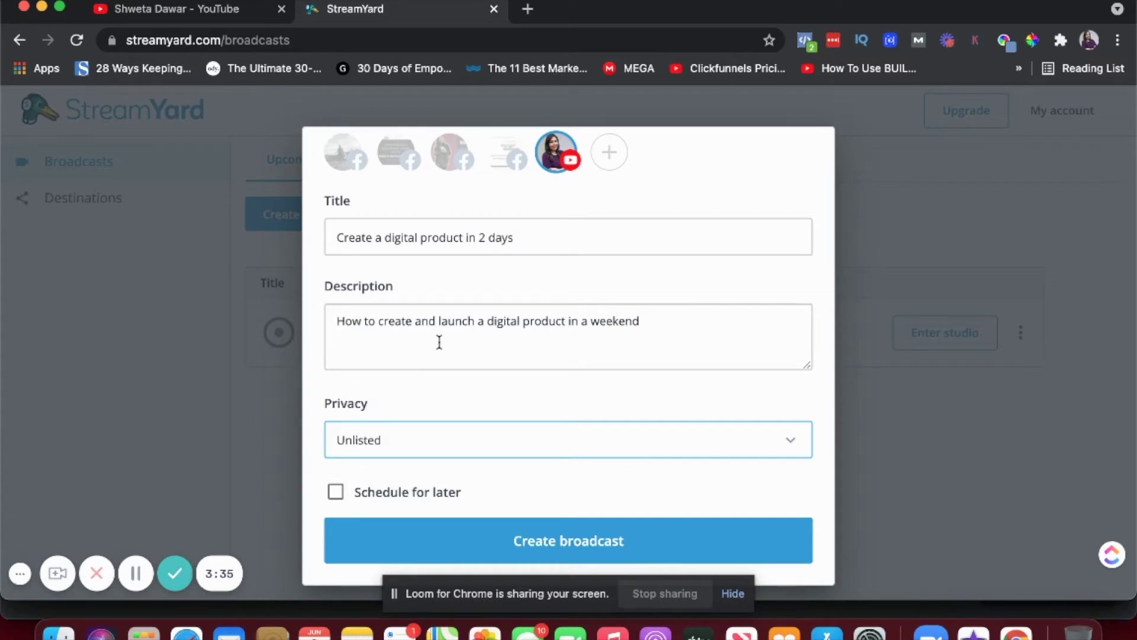
click(336, 493)
scroll(436, 444, down, 1)
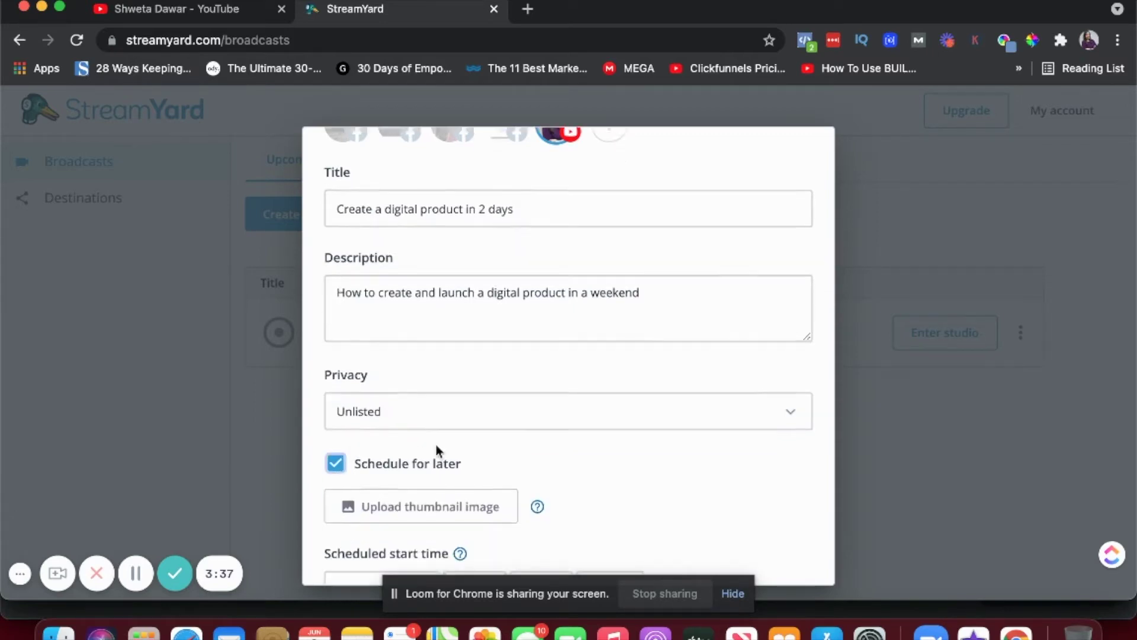
scroll(436, 449, down, 2)
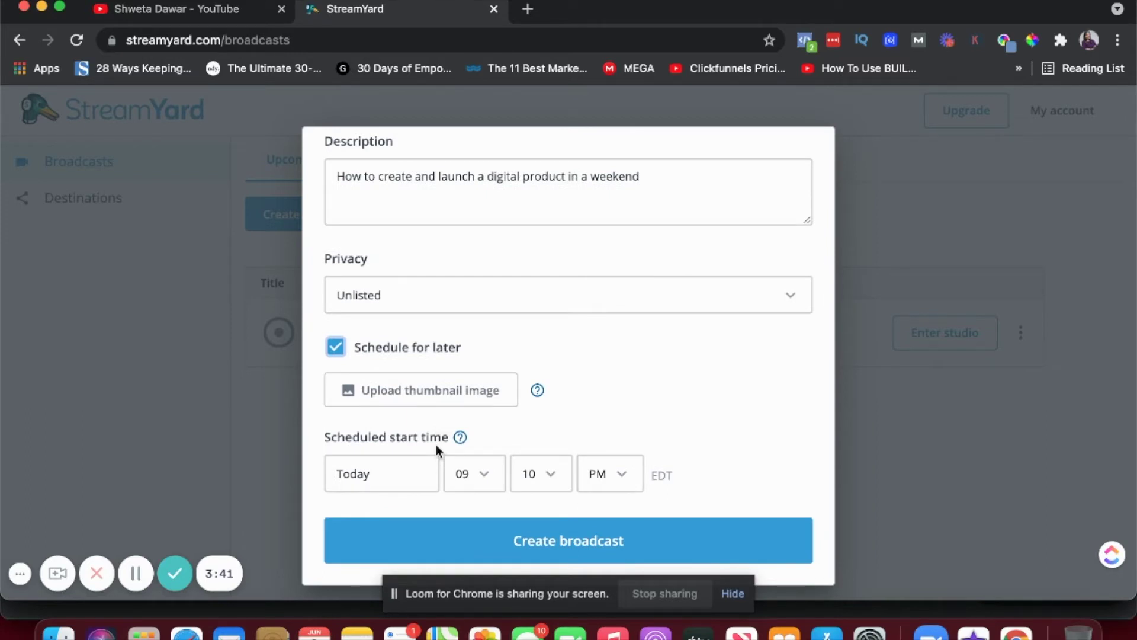
- Schedule the start for Jun 11, 2021 at 09:10 AM and create the broadcast
click(409, 474)
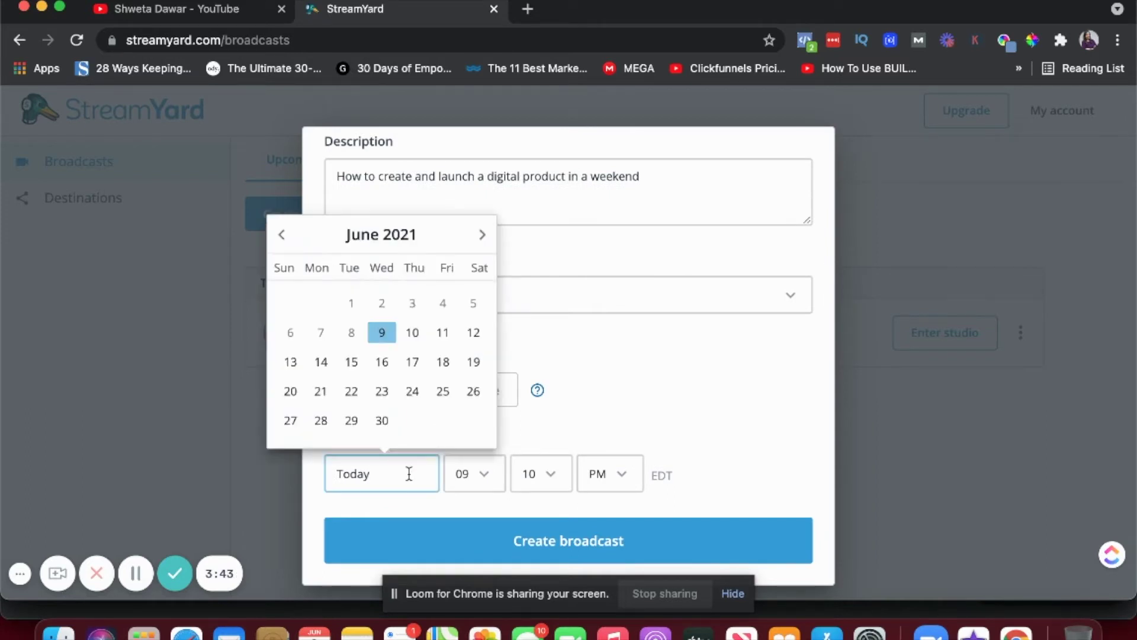
click(415, 336)
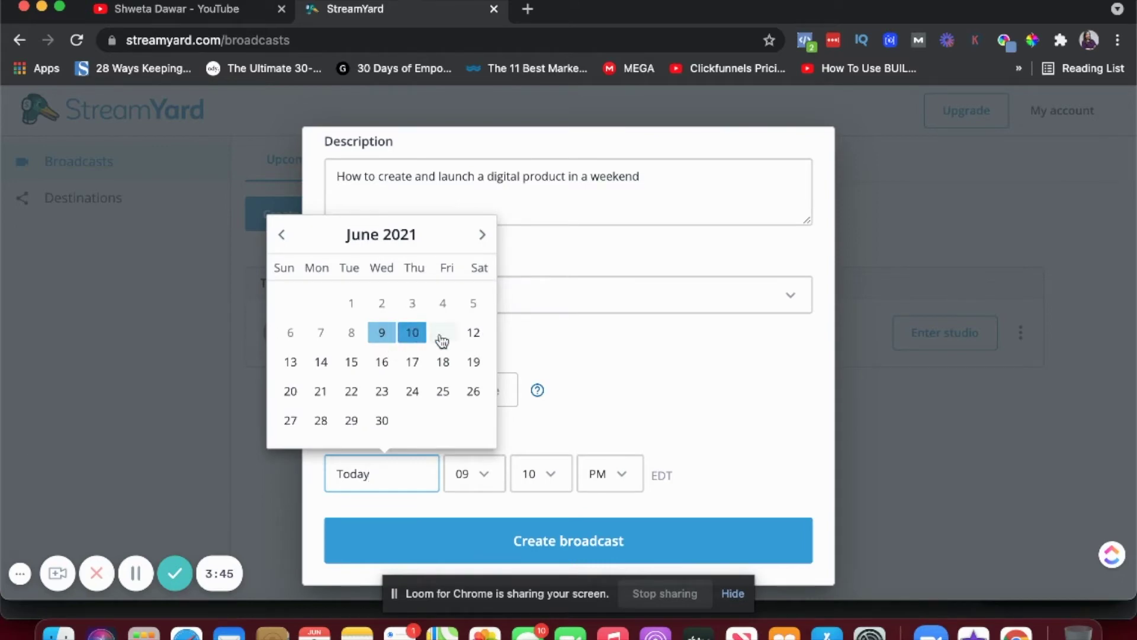
click(443, 335)
scroll(592, 362, down, 1)
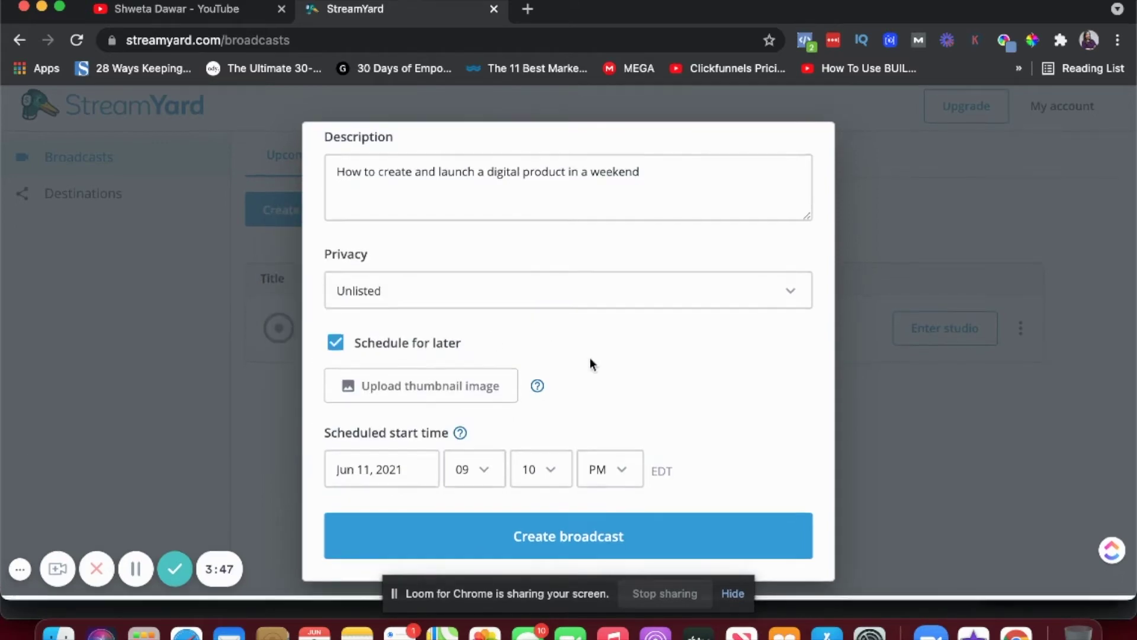
click(486, 474)
click(601, 474)
click(595, 453)
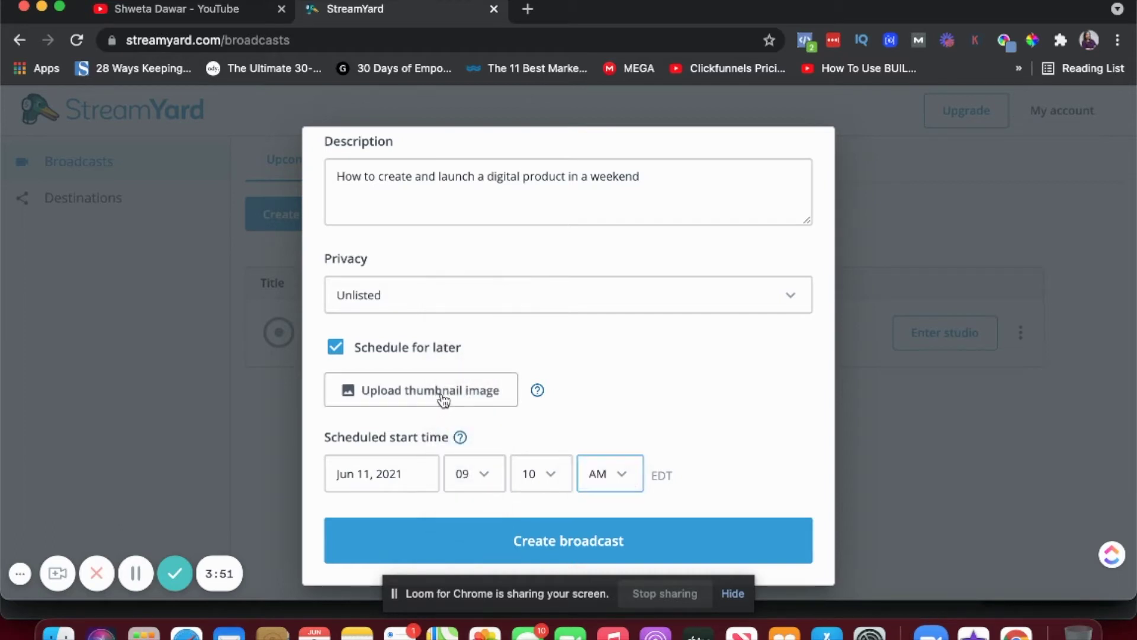
mouse_move(537, 396)
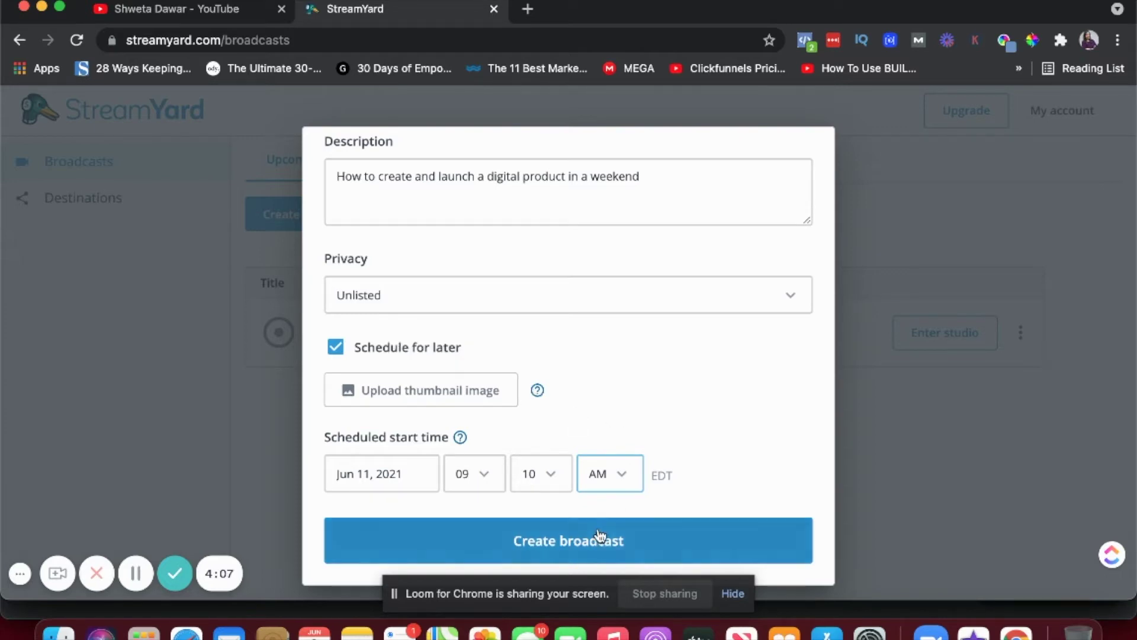
click(597, 554)
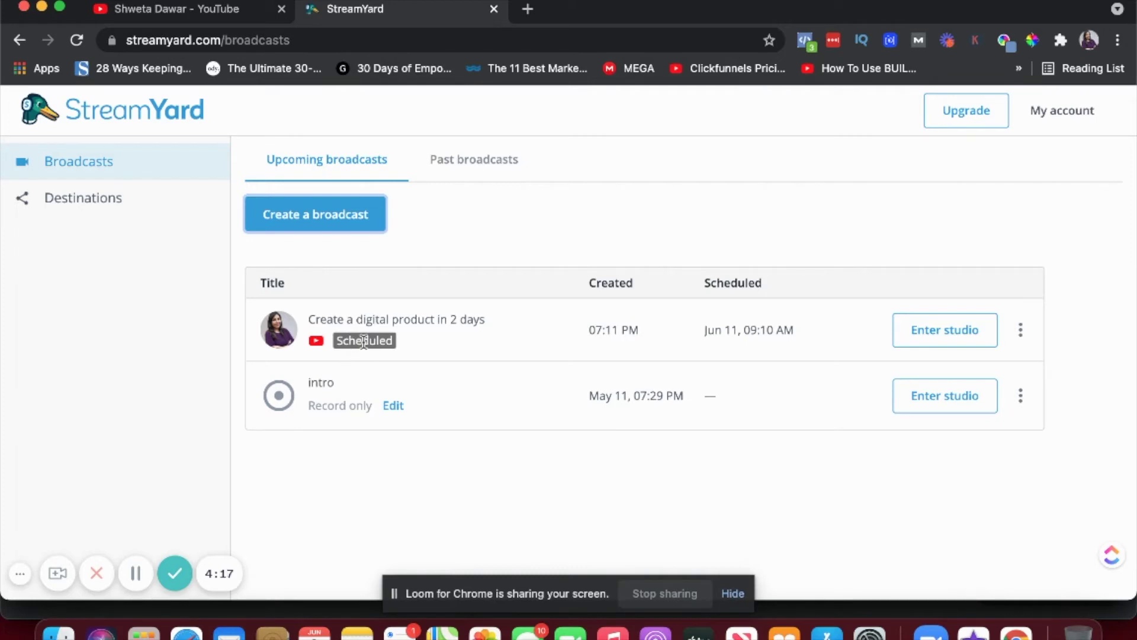
- View the scheduled broadcast on YouTube, ticking Don't show this tip again
click(1020, 331)
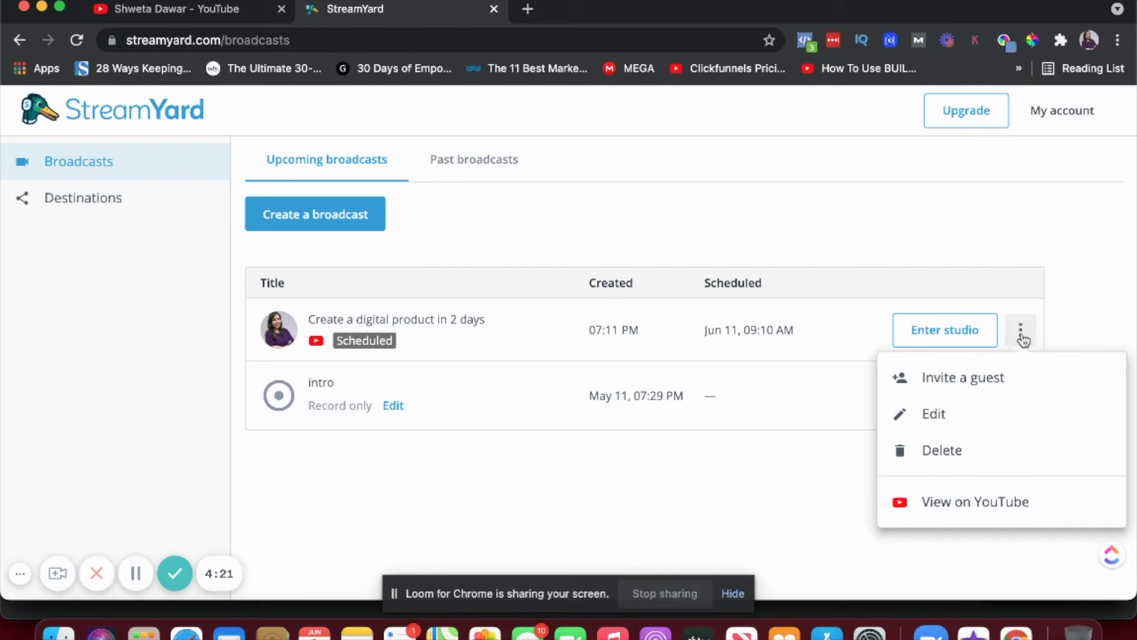
click(938, 508)
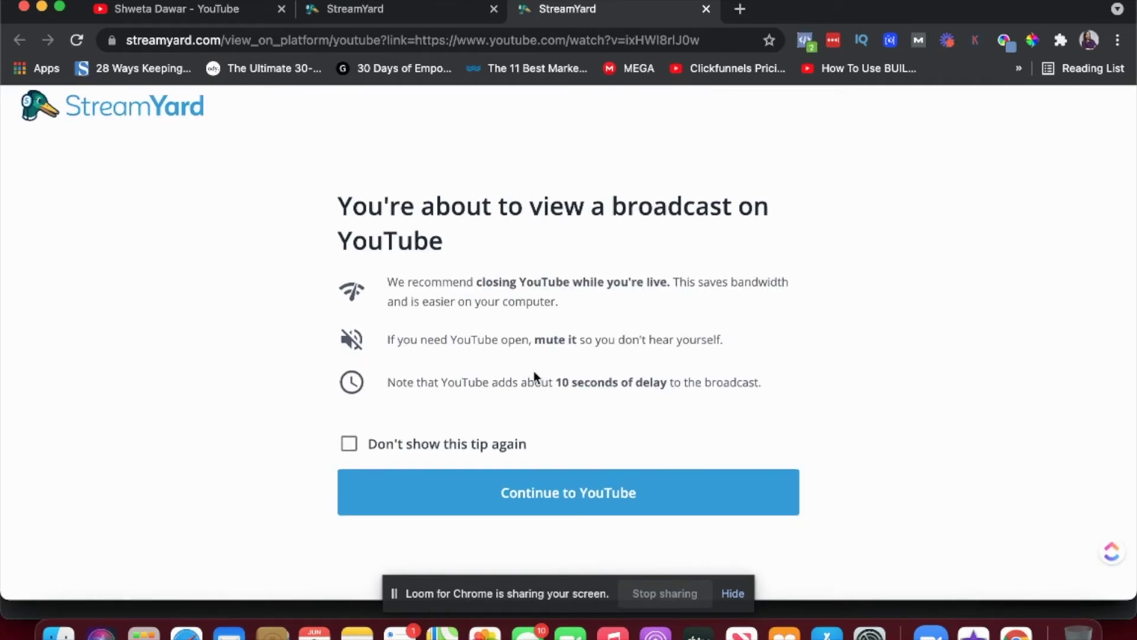
click(349, 444)
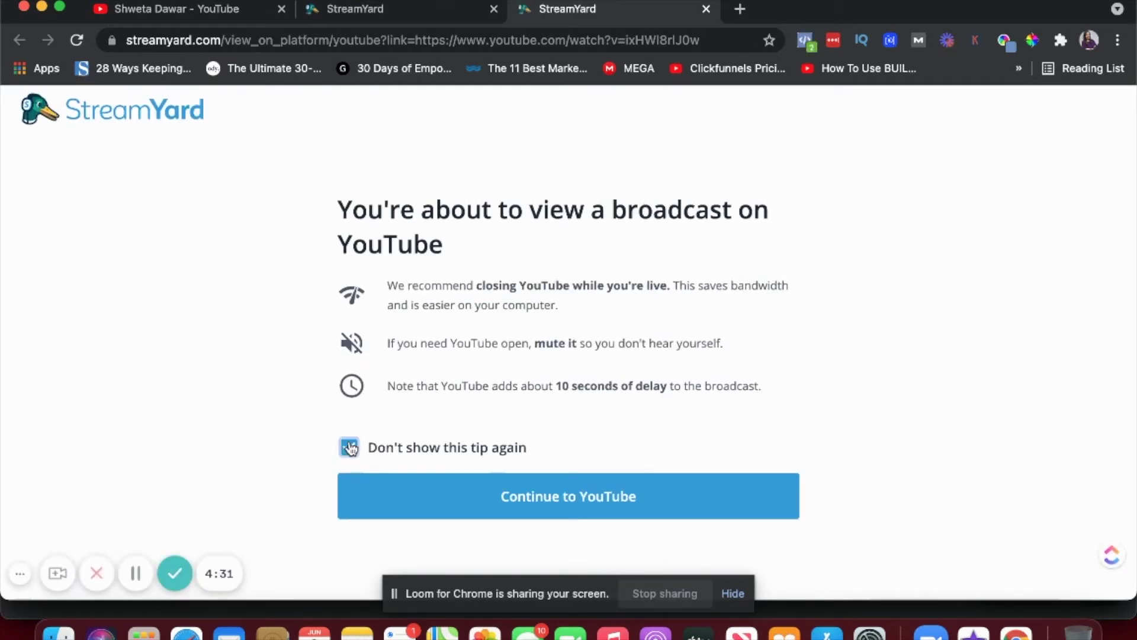
click(523, 512)
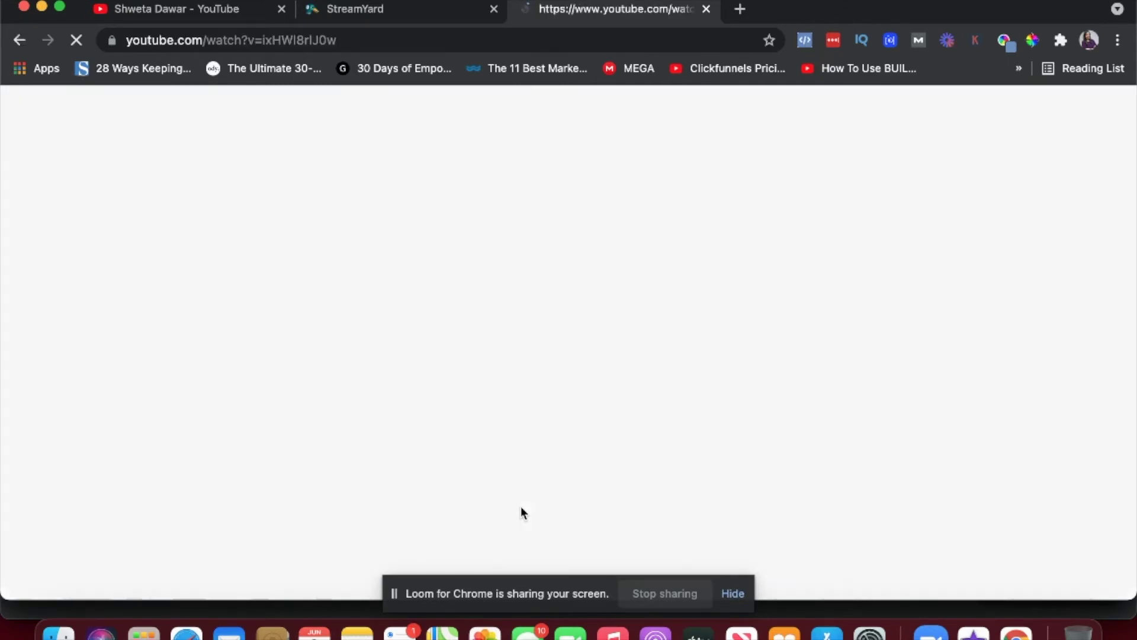
- Select the watch page URL and check the Unlisted label and Jun 11, 2021 schedule
click(332, 40)
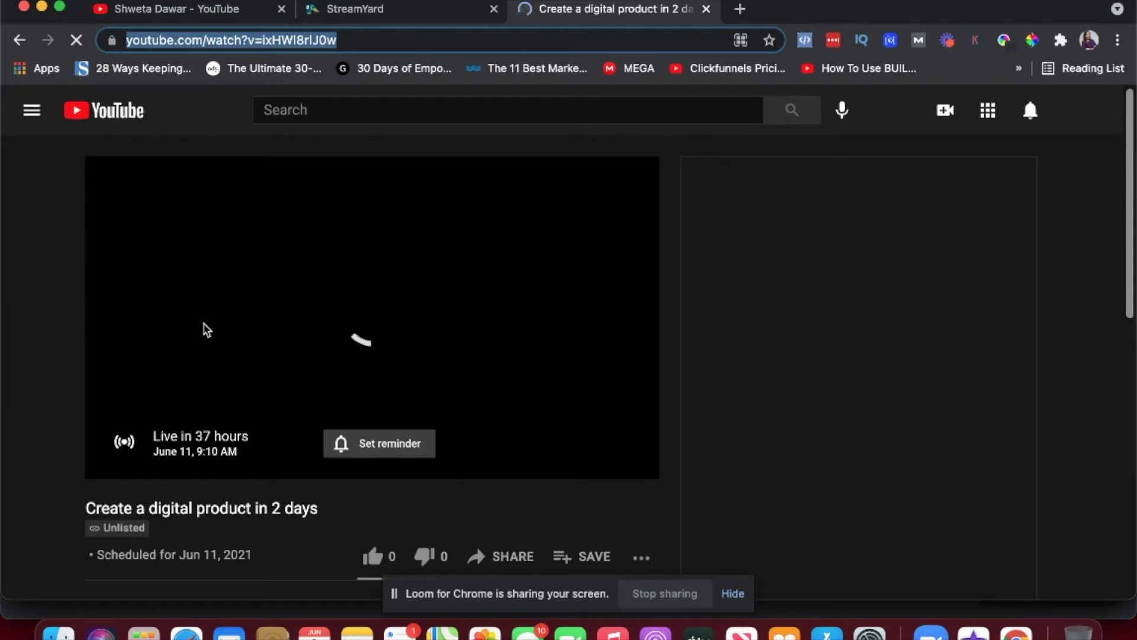
click(354, 45)
triple_click(354, 40)
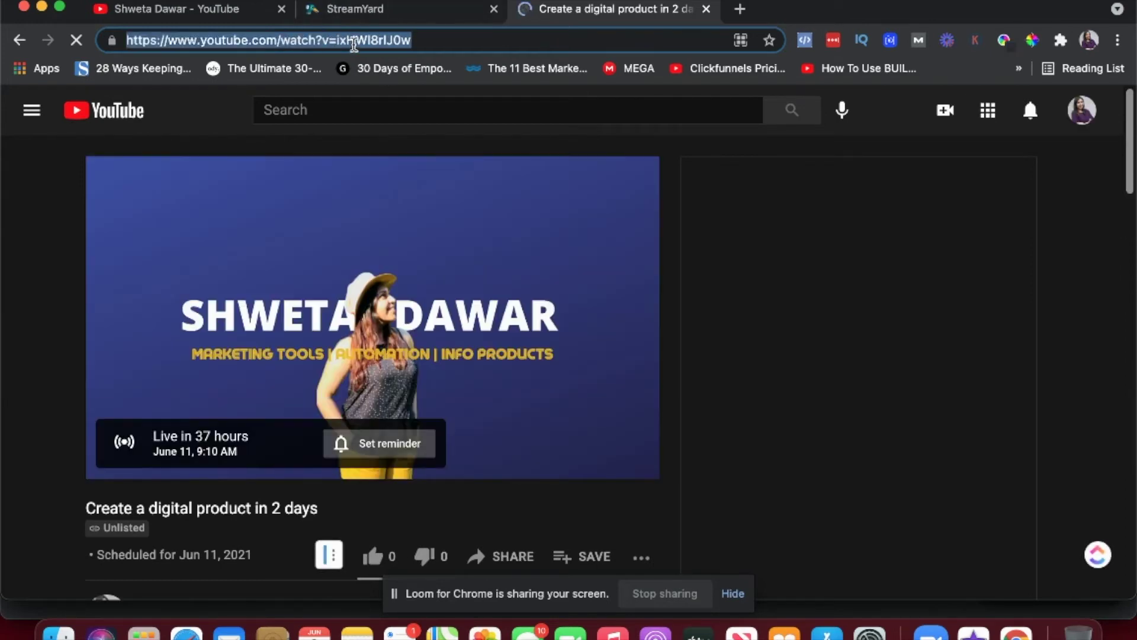
double_click(353, 40)
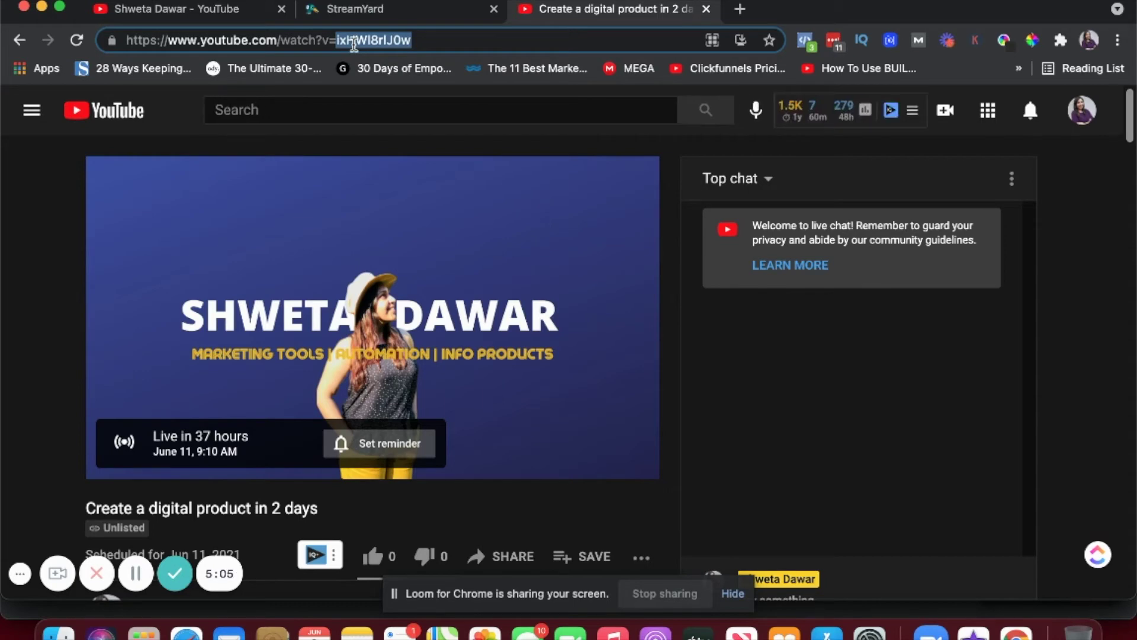
triple_click(353, 45)
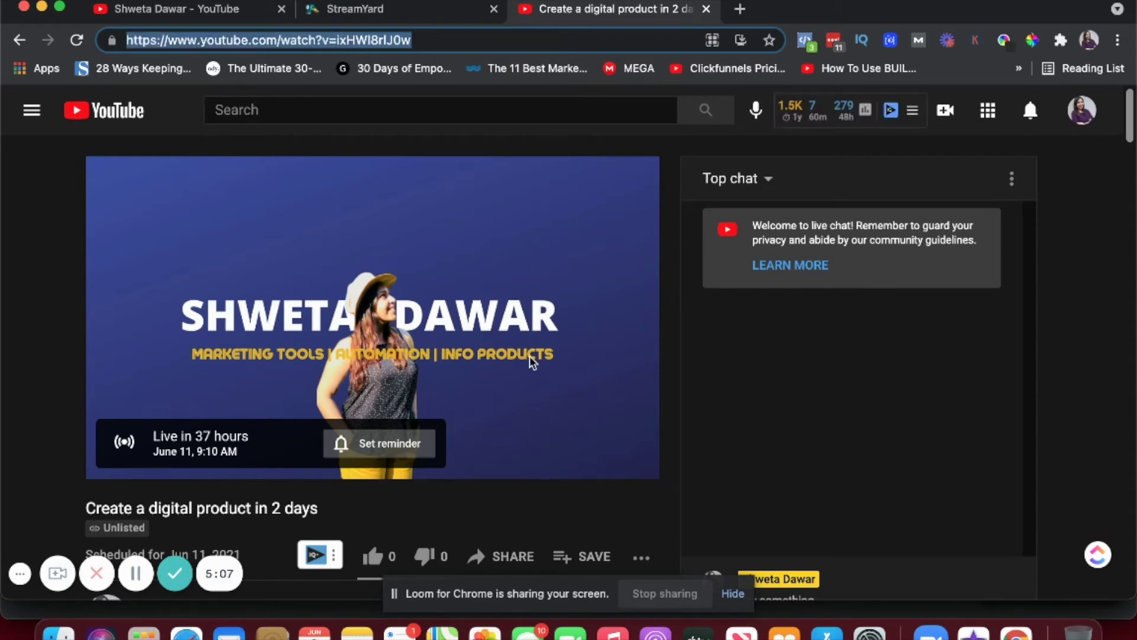
scroll(529, 358, down, 5)
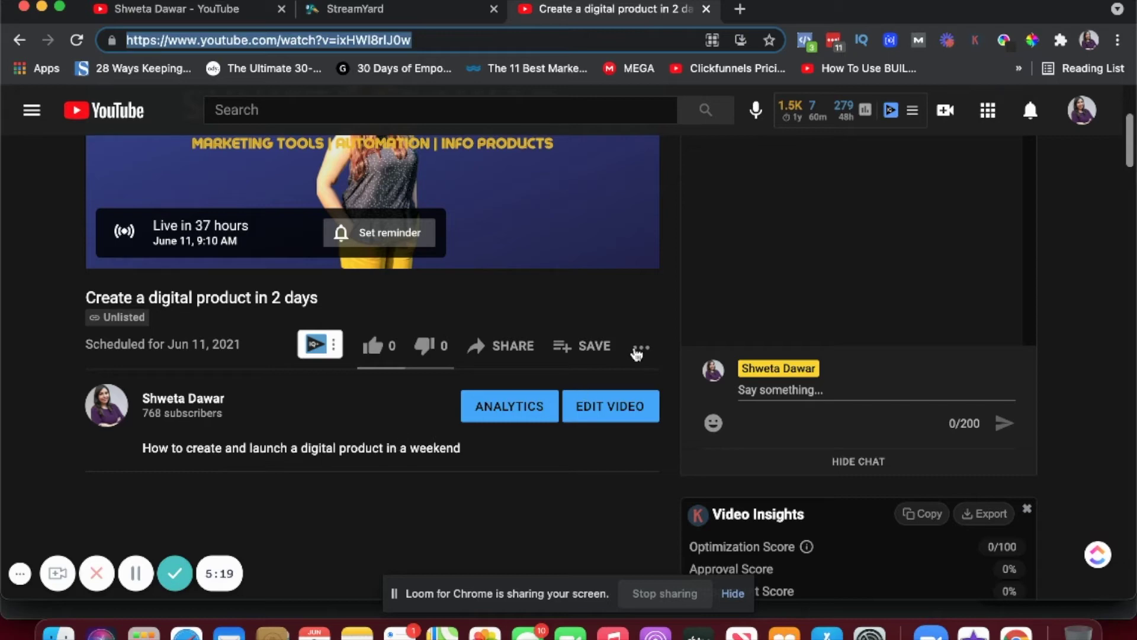
scroll(313, 343, up, 1)
scroll(313, 343, up, 4)
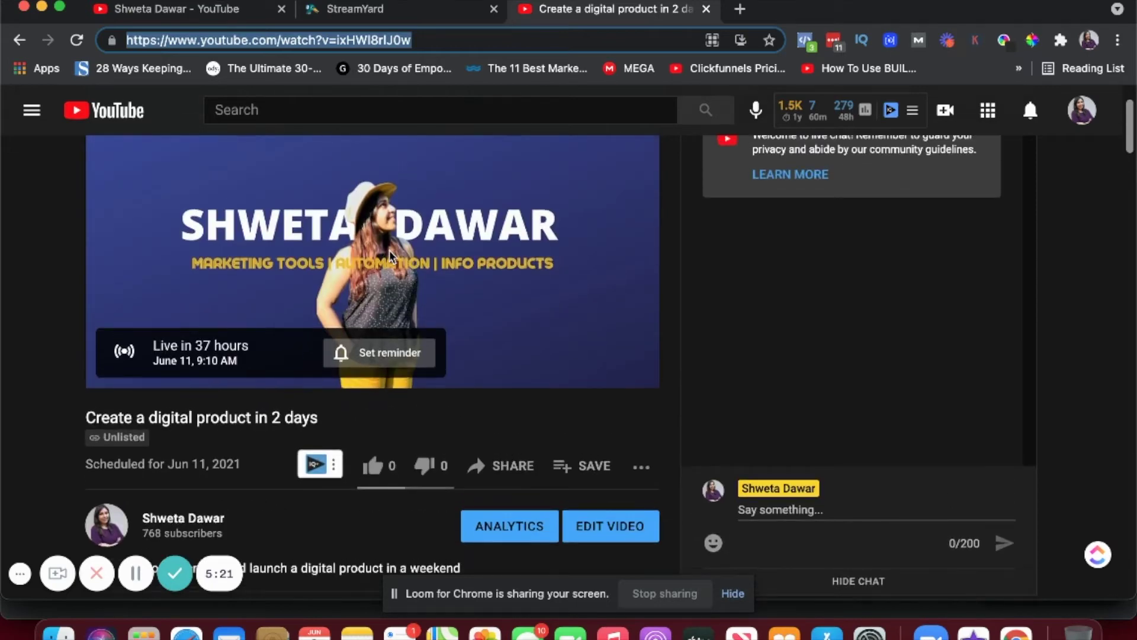
scroll(642, 472, down, 3)
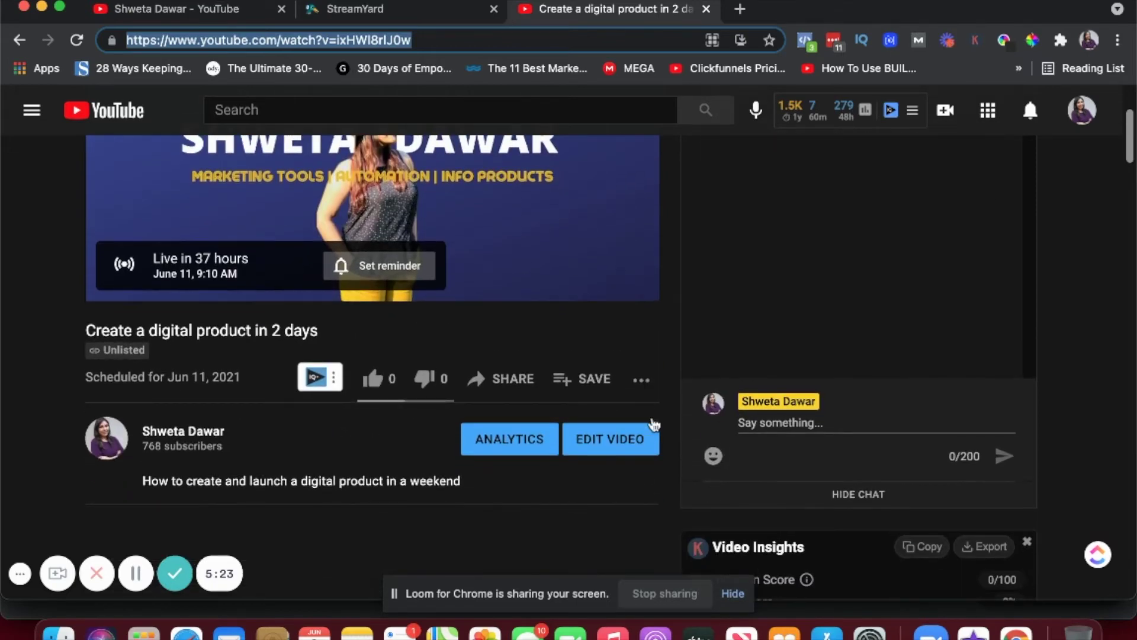
click(651, 388)
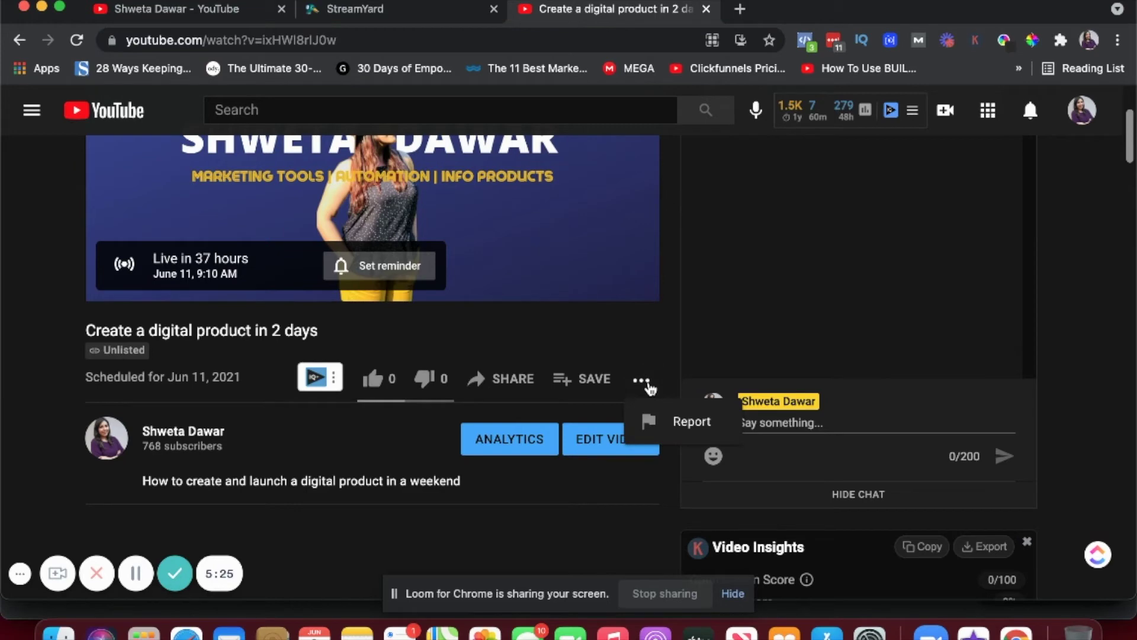
click(515, 379)
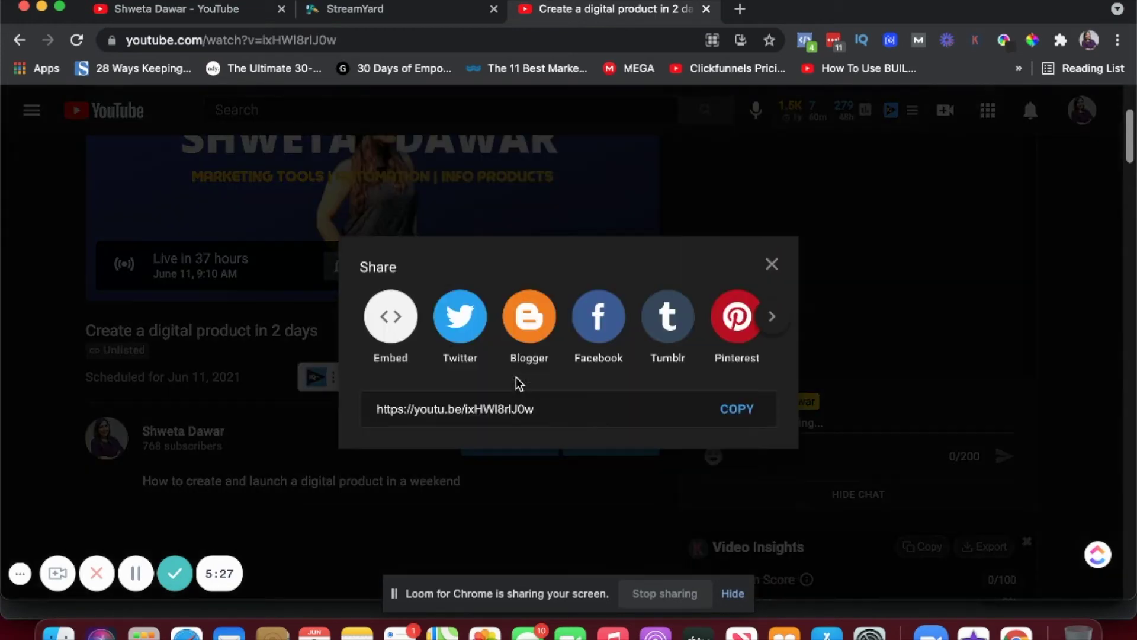
click(391, 334)
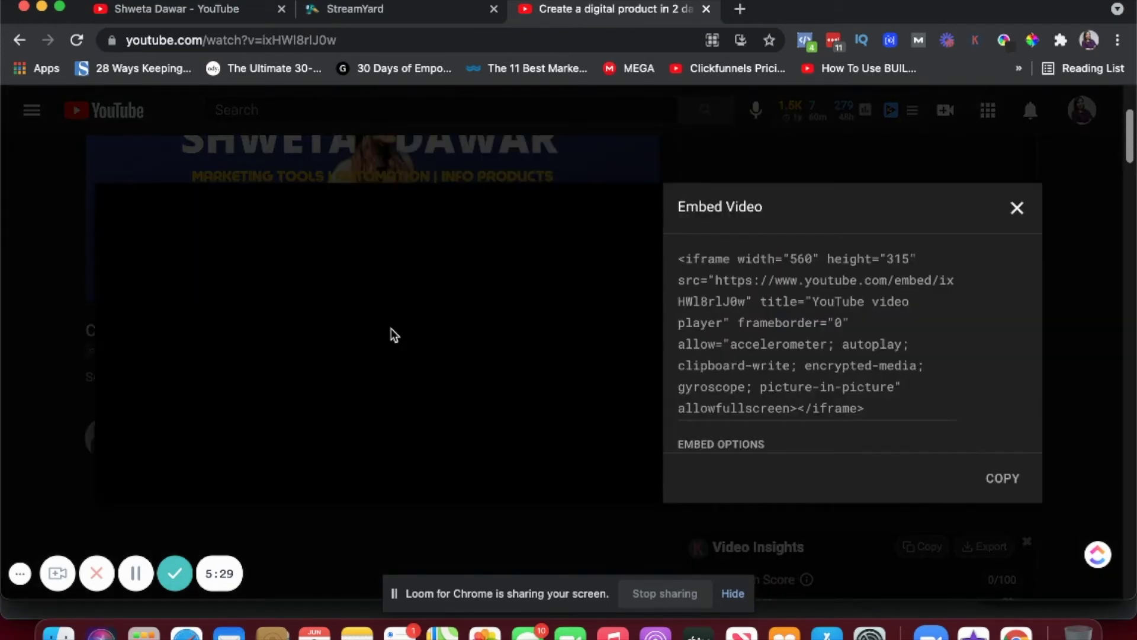
scroll(816, 286, down, 3)
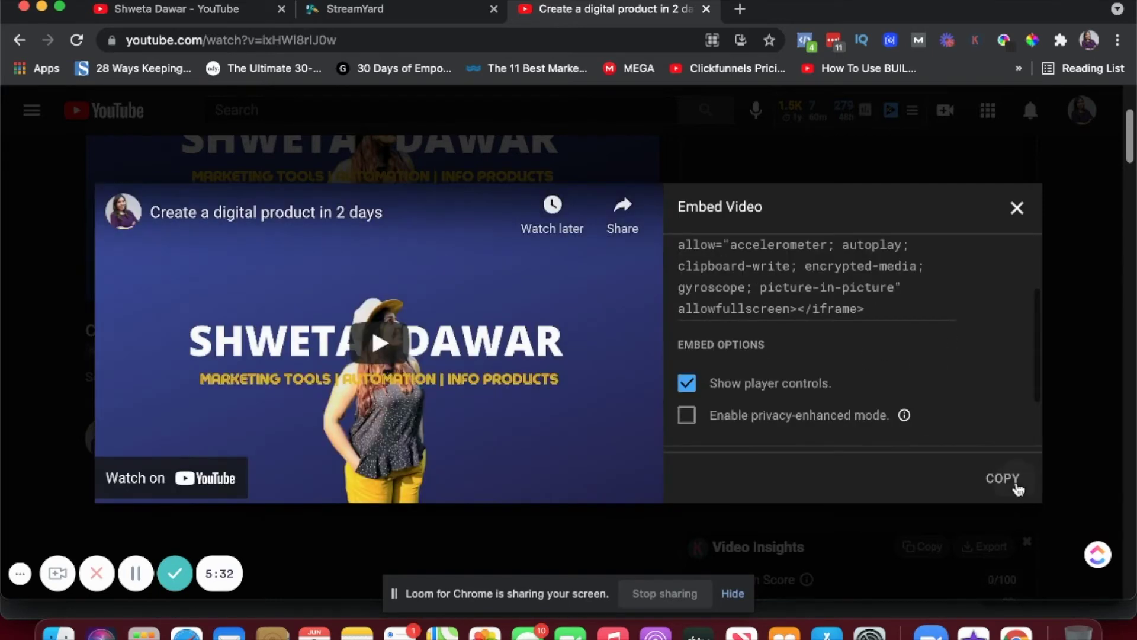
click(946, 319)
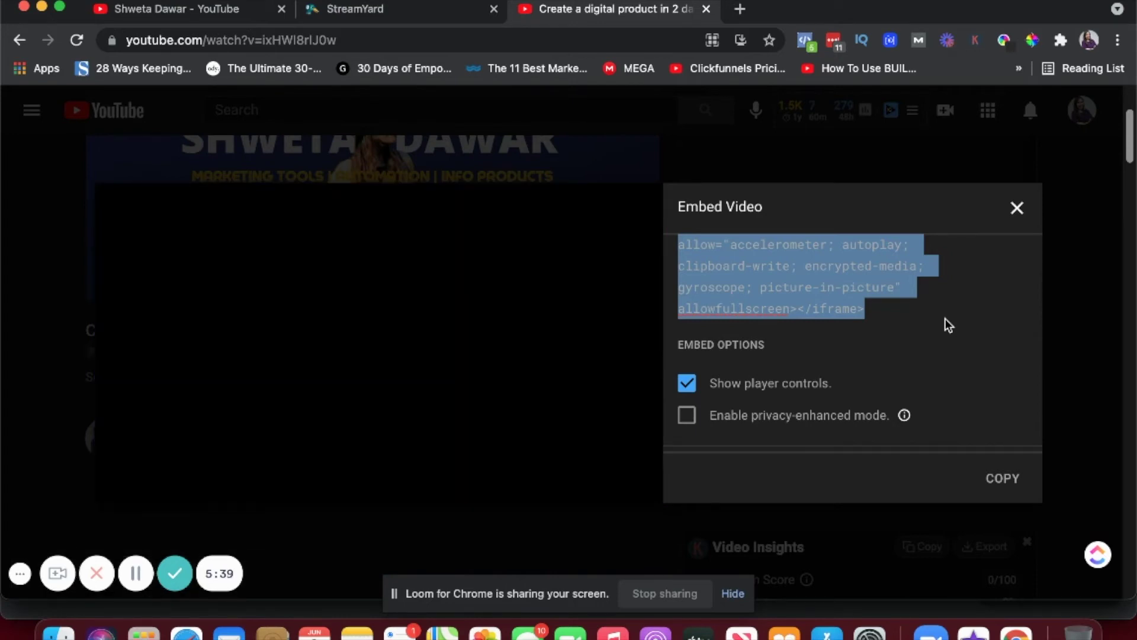
click(1017, 210)
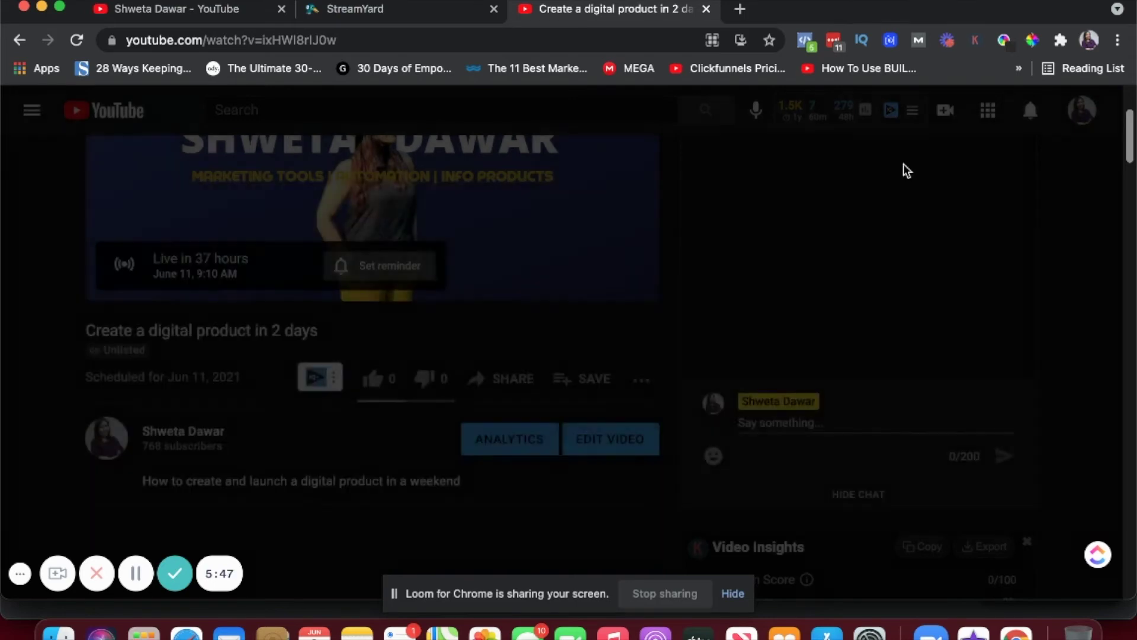
scroll(502, 251, up, 1)
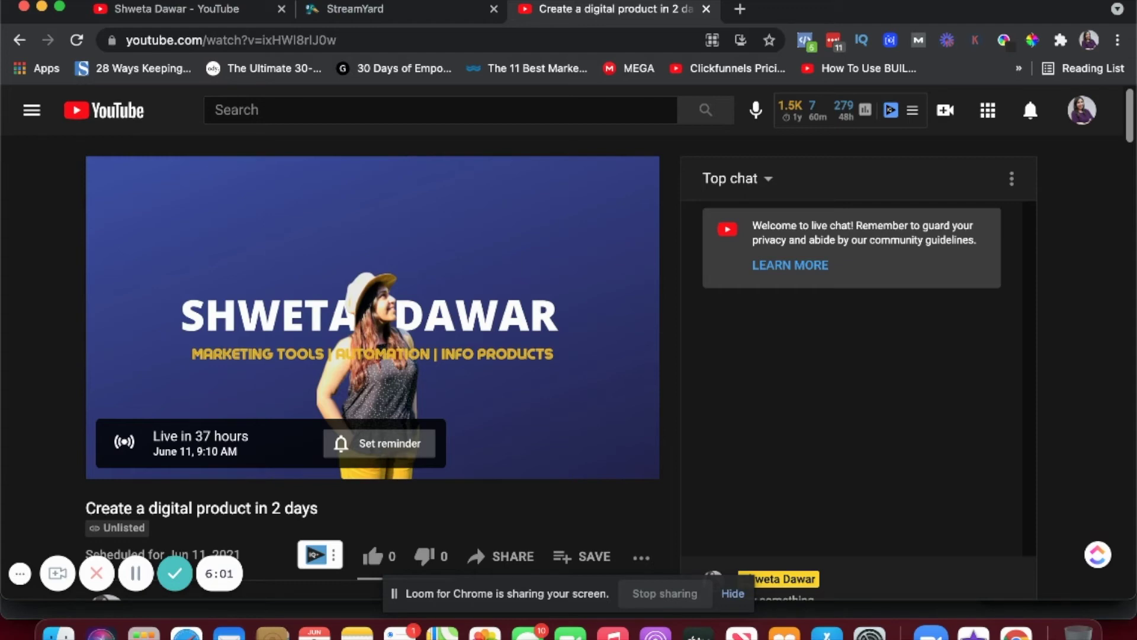
scroll(142, 386, down, 3)
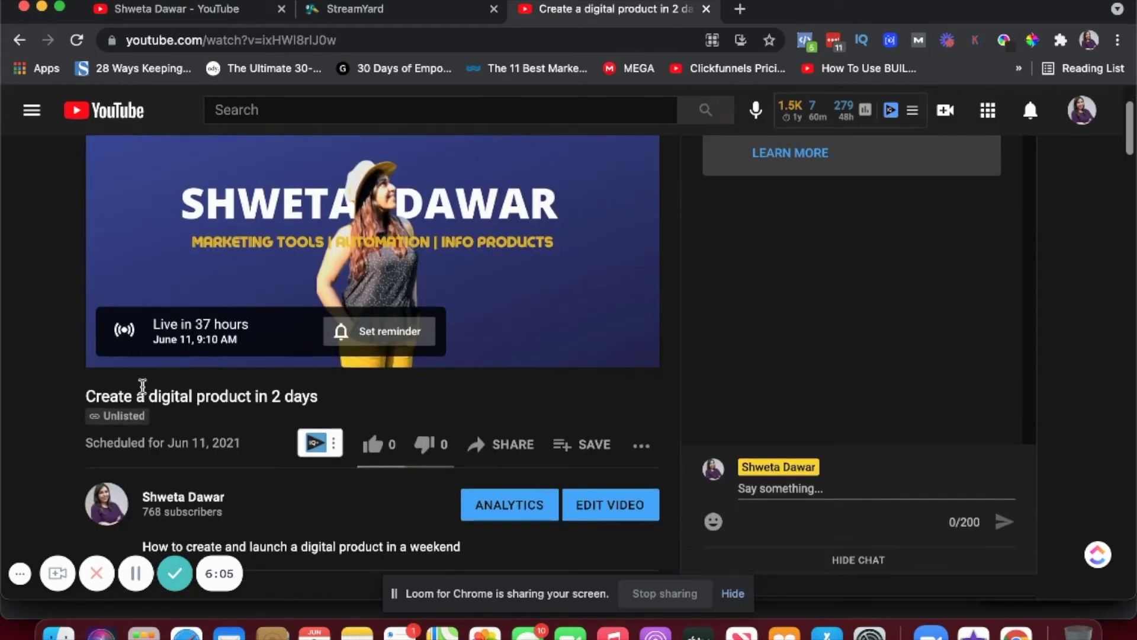
scroll(219, 237, up, 3)
click(239, 40)
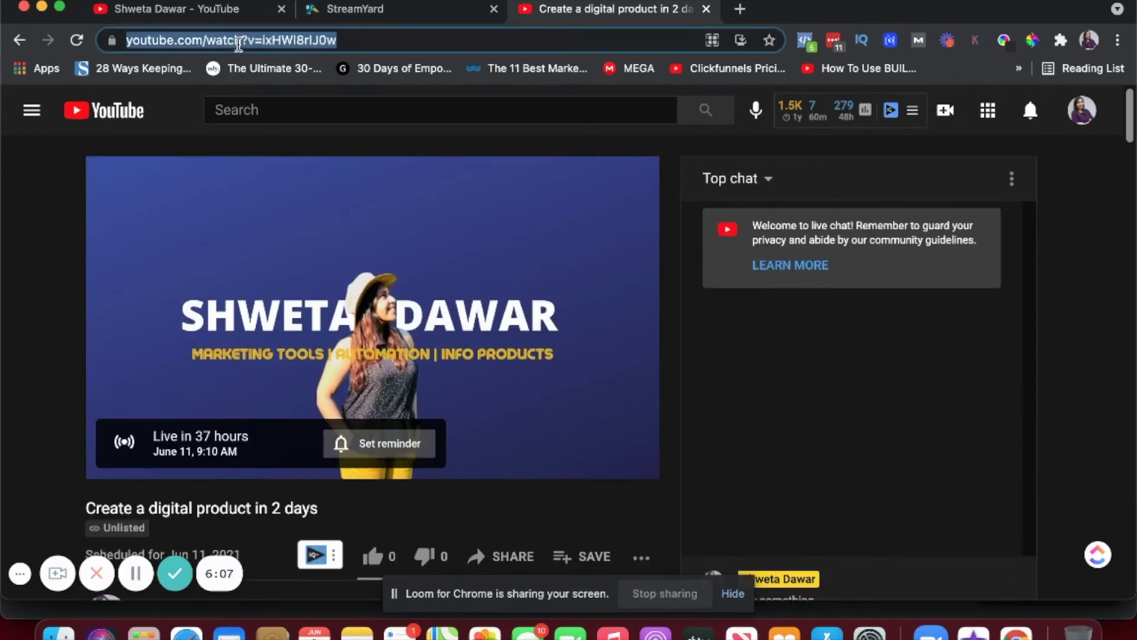
click(239, 40)
double_click(239, 40)
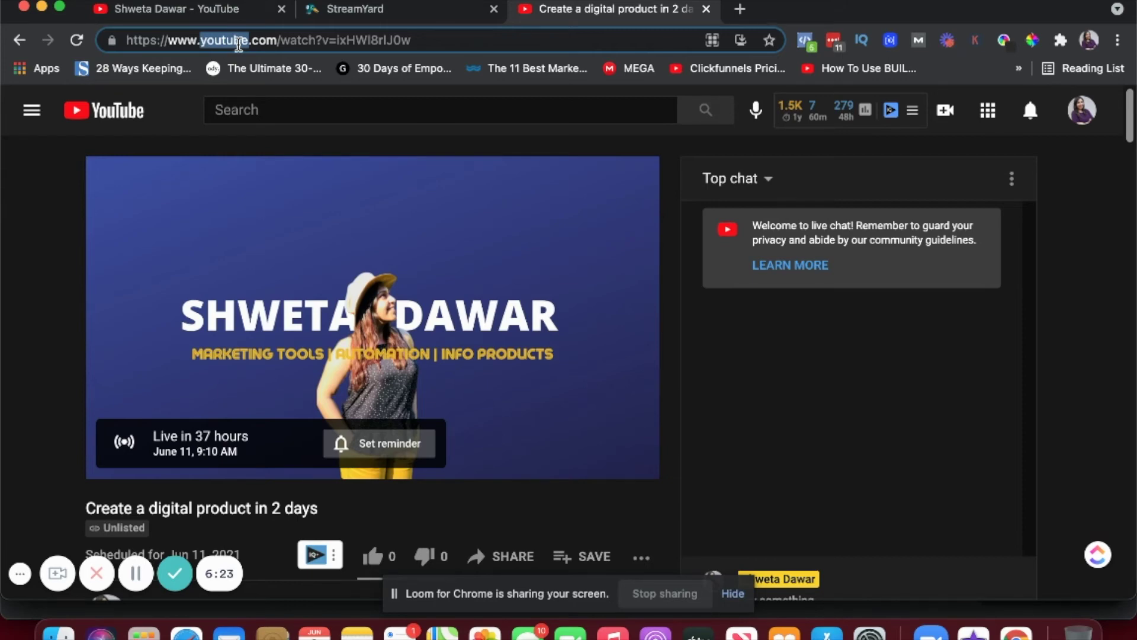
scroll(319, 245, down, 3)
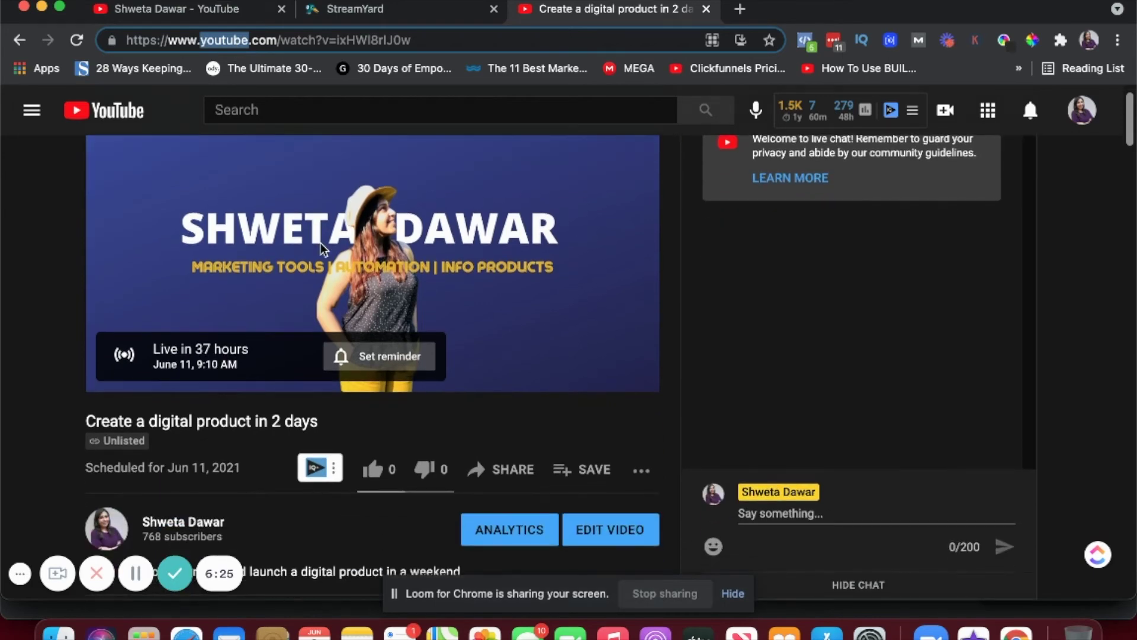
scroll(335, 348, up, 3)
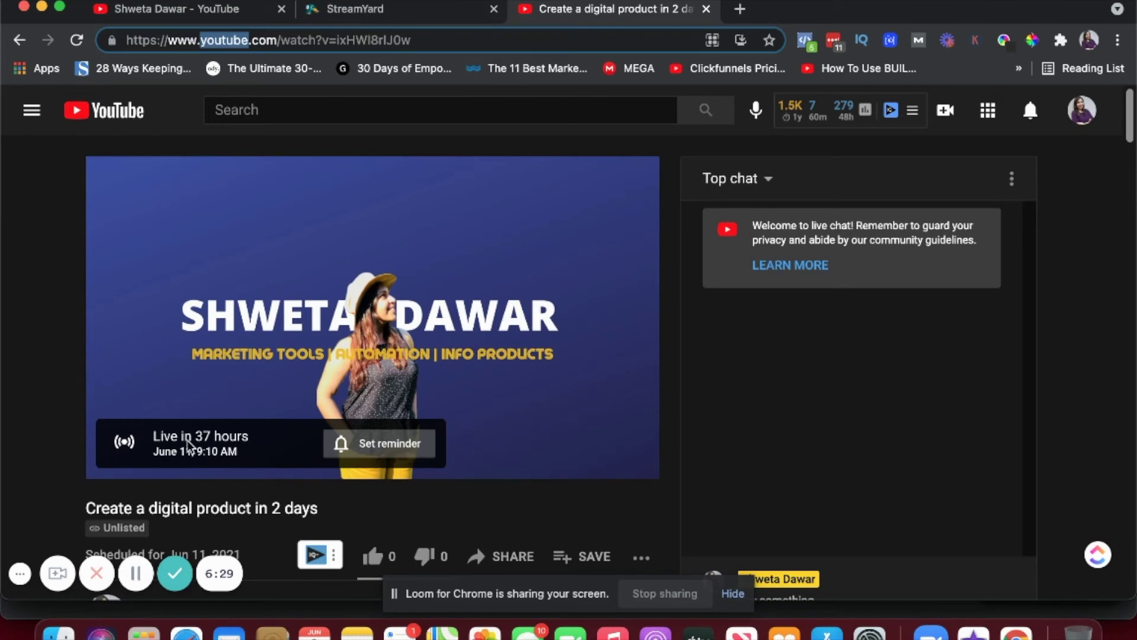
- Open the scheduled broadcast's studio, allow camera and mic, and enter with your display name
click(382, 12)
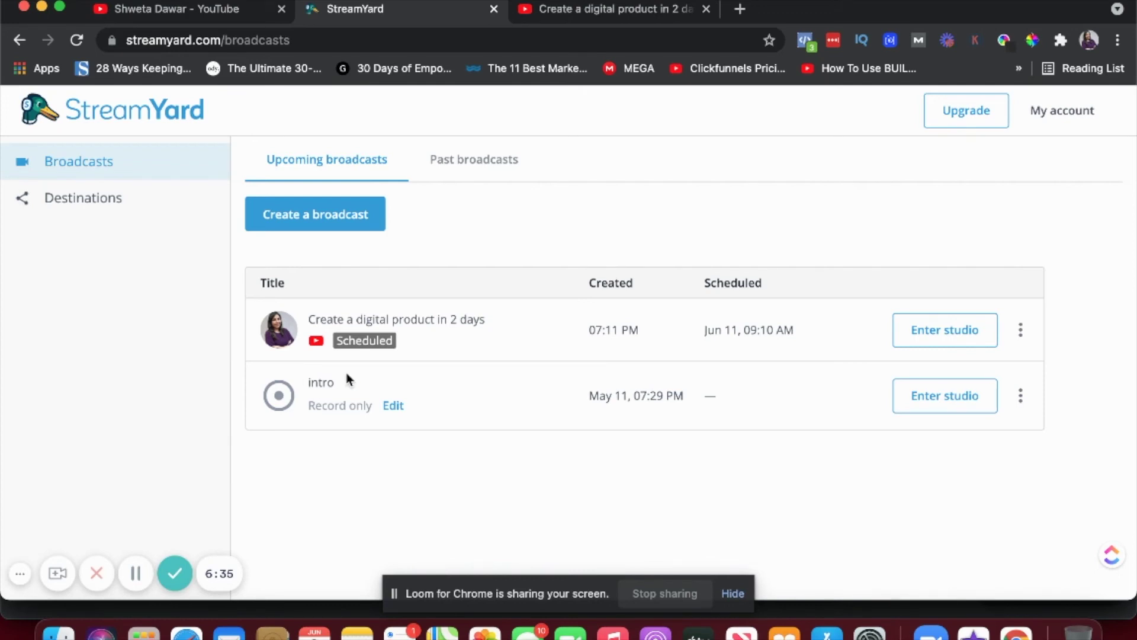
click(930, 330)
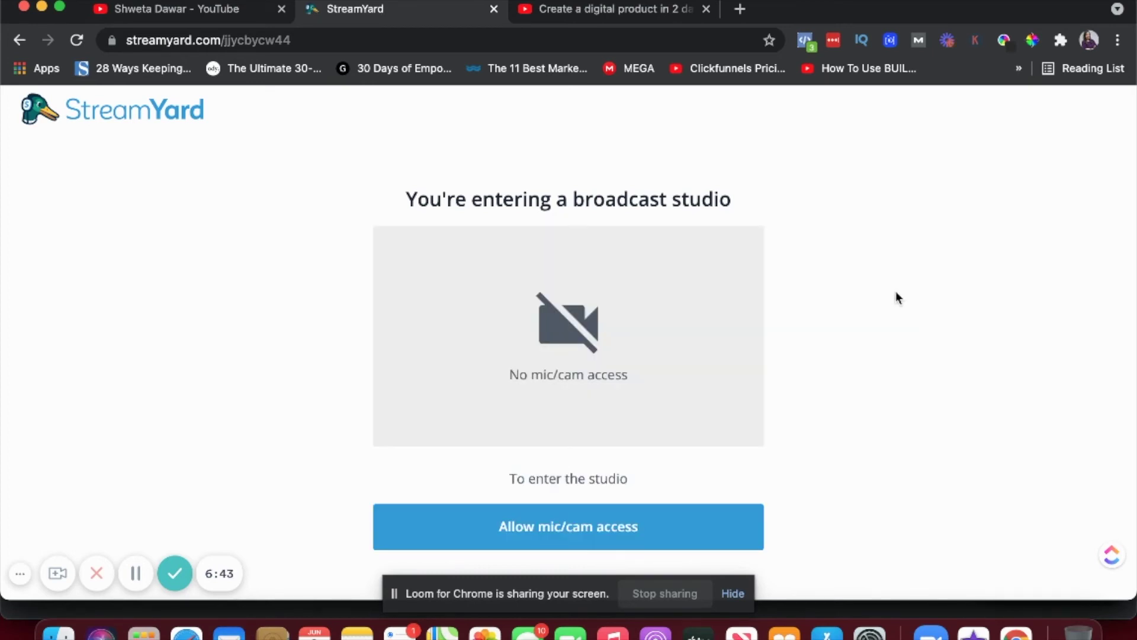
click(630, 534)
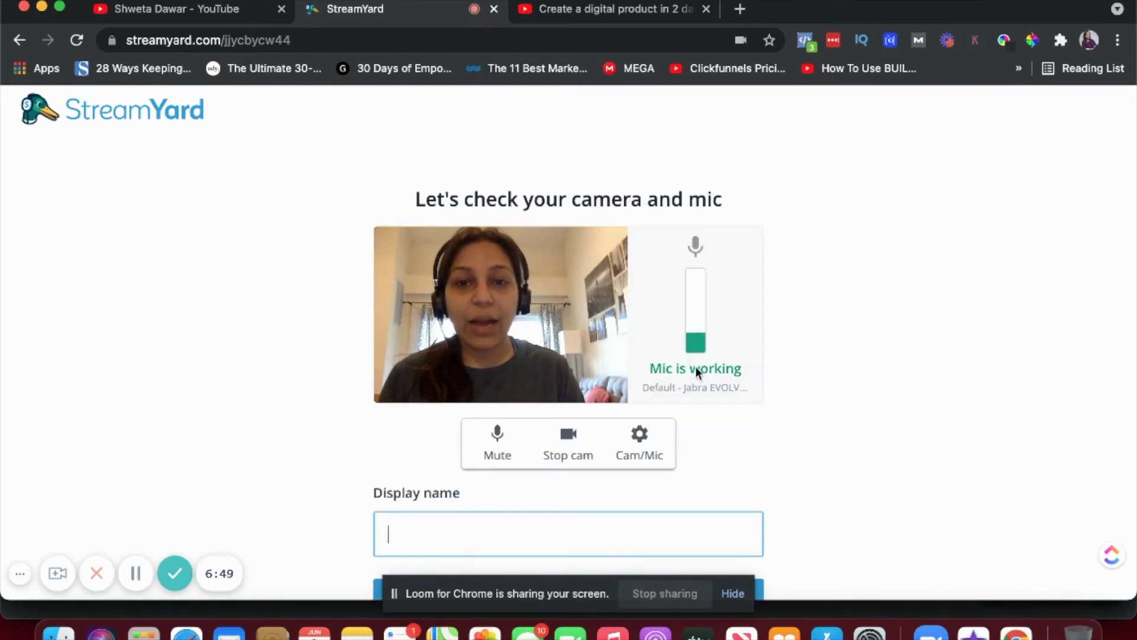
scroll(697, 336, down, 1)
click(537, 492)
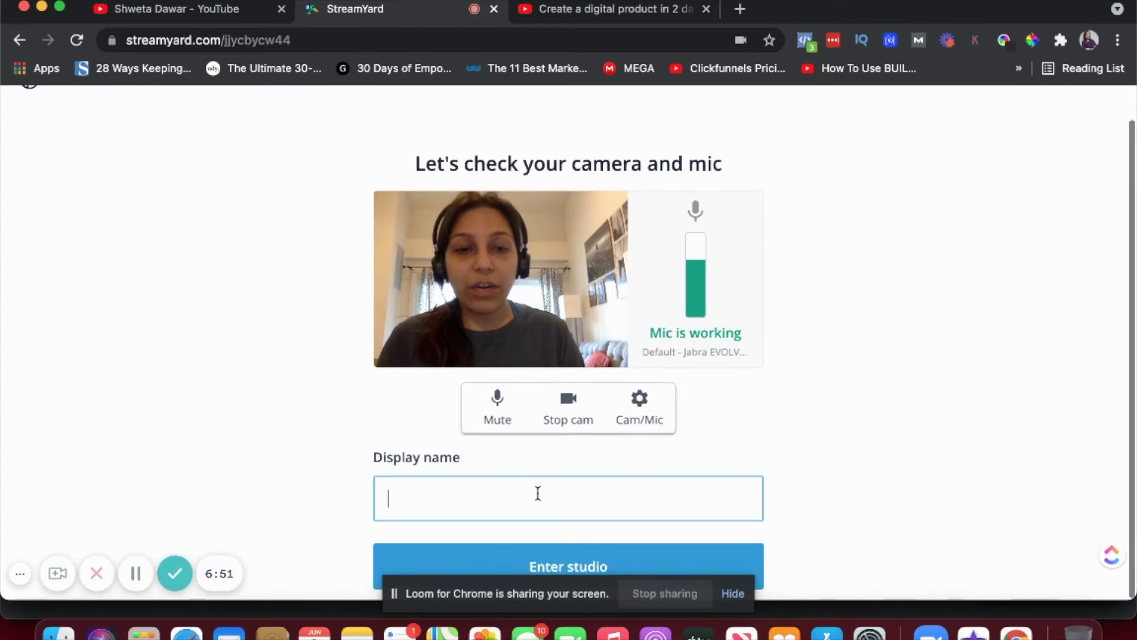
text(Shweta)
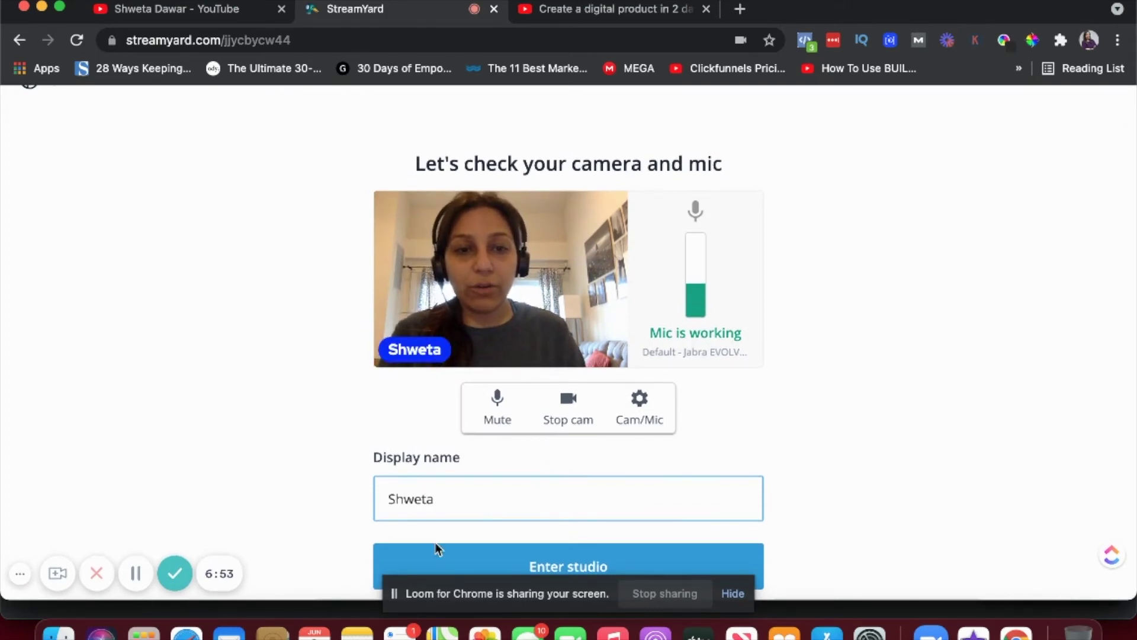
click(508, 564)
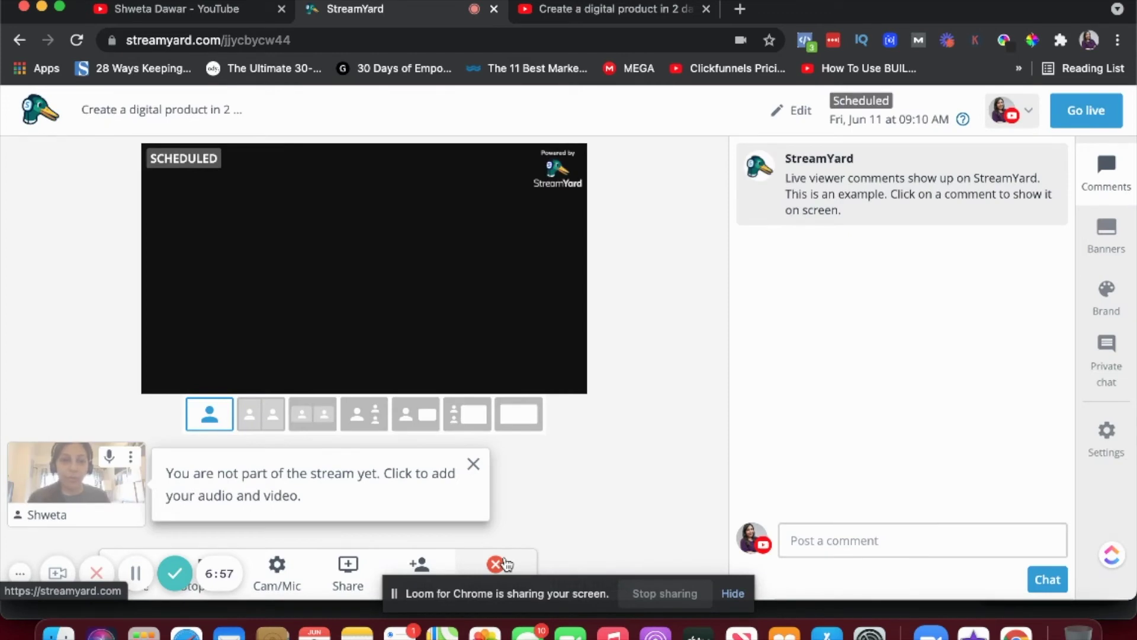
- Dismiss the notice and add your own camera feed to the stream
click(474, 466)
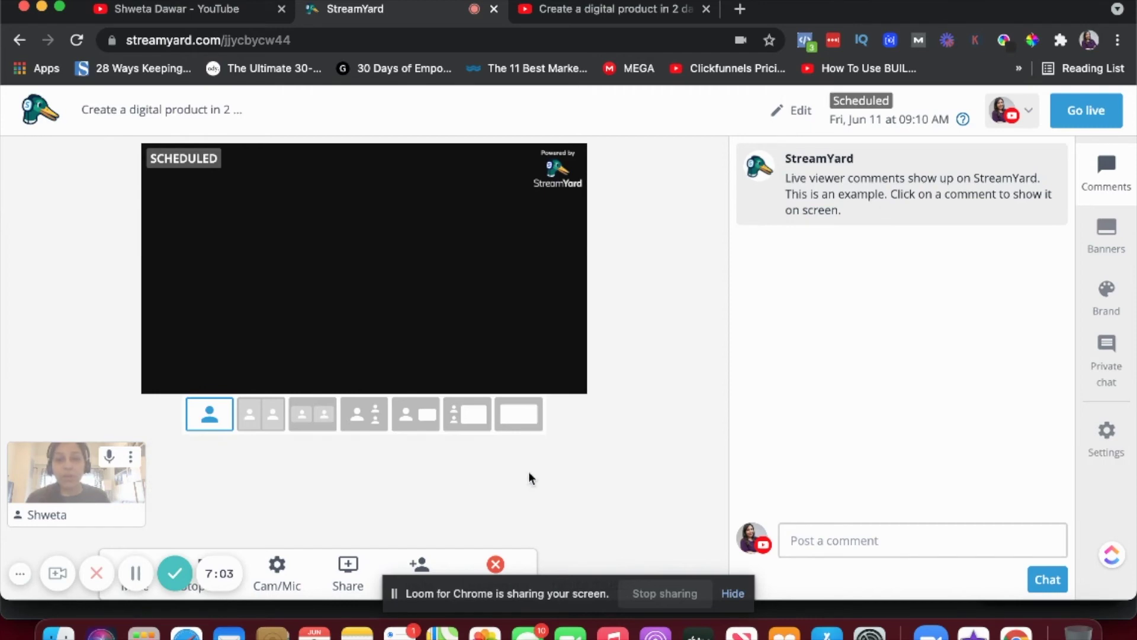
mouse_move(83, 487)
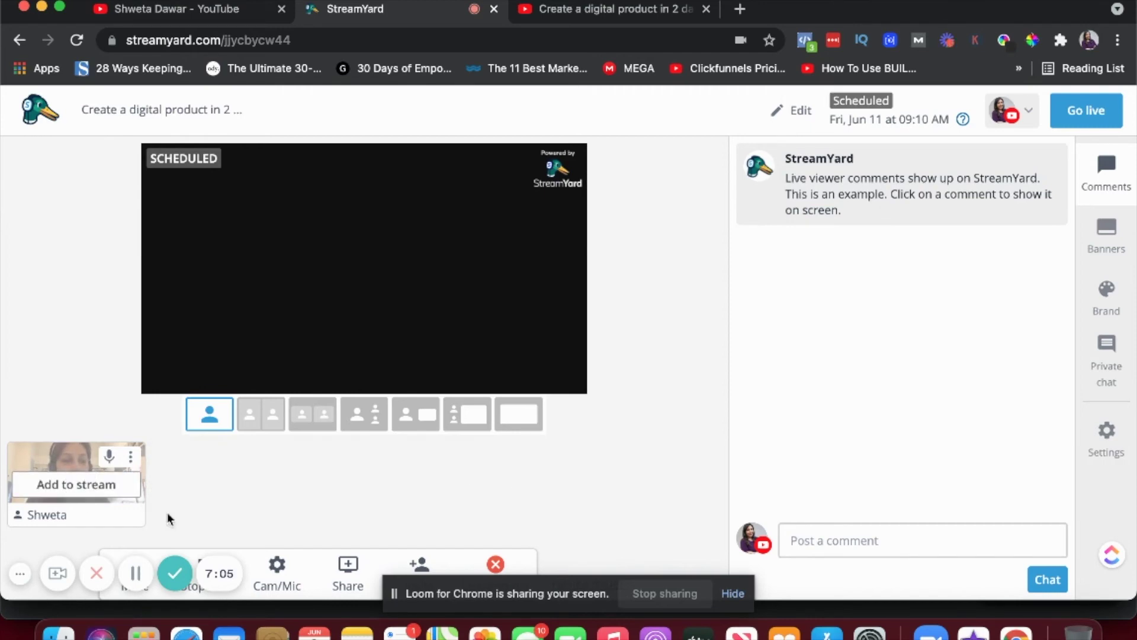
mouse_move(66, 452)
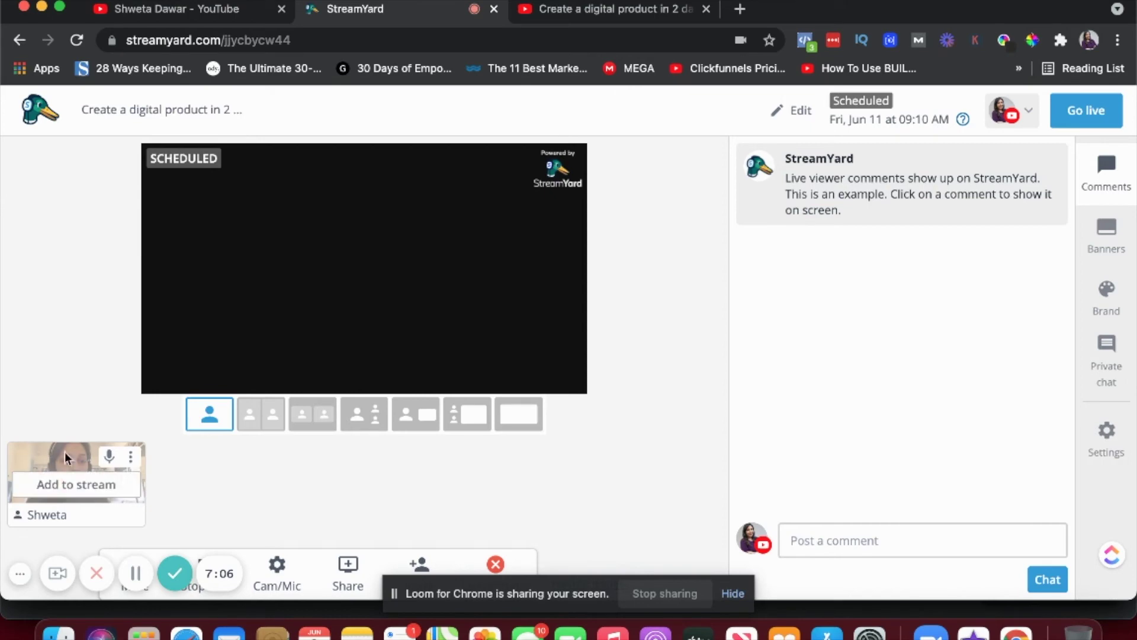
click(67, 488)
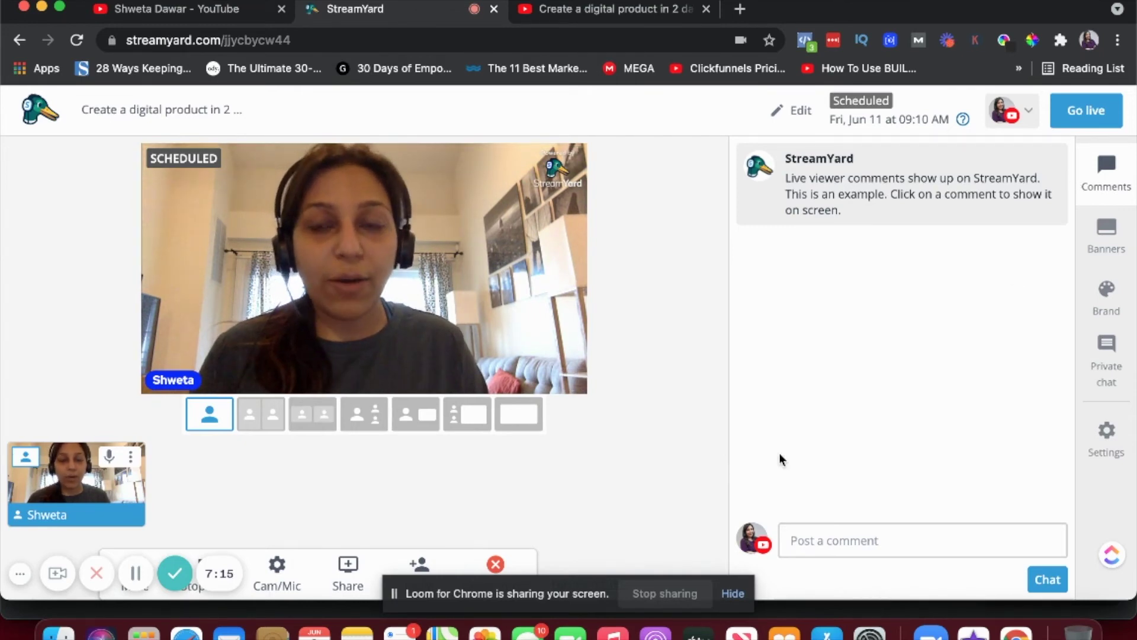
- Go live early, confirming the start before the scheduled time
click(1074, 119)
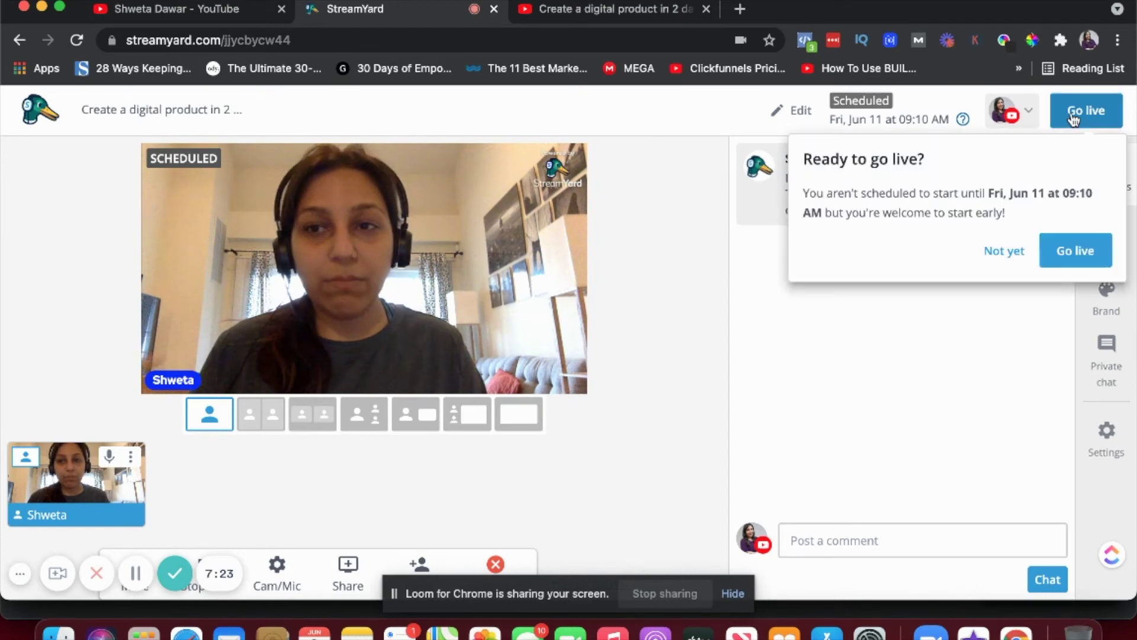
click(1065, 255)
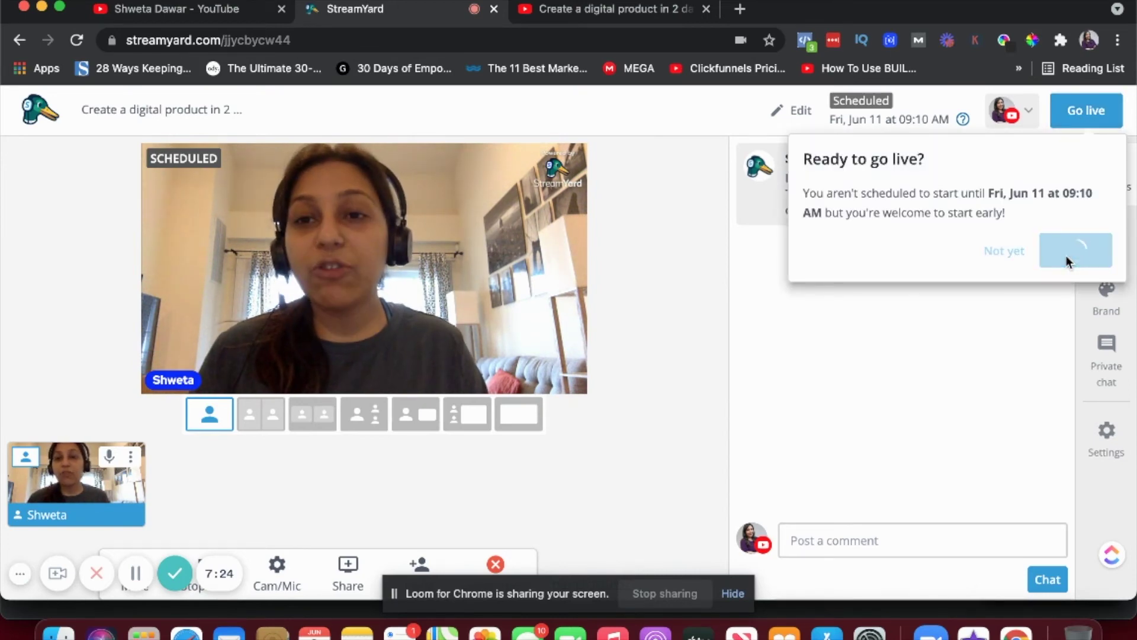
mouse_move(1047, 174)
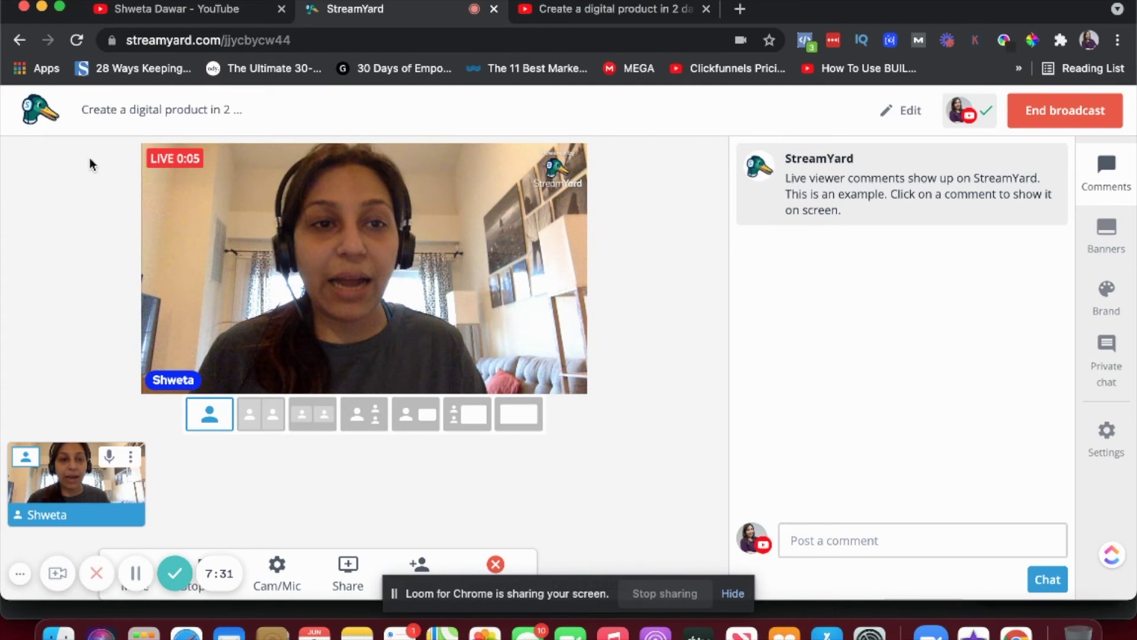
mouse_move(225, 159)
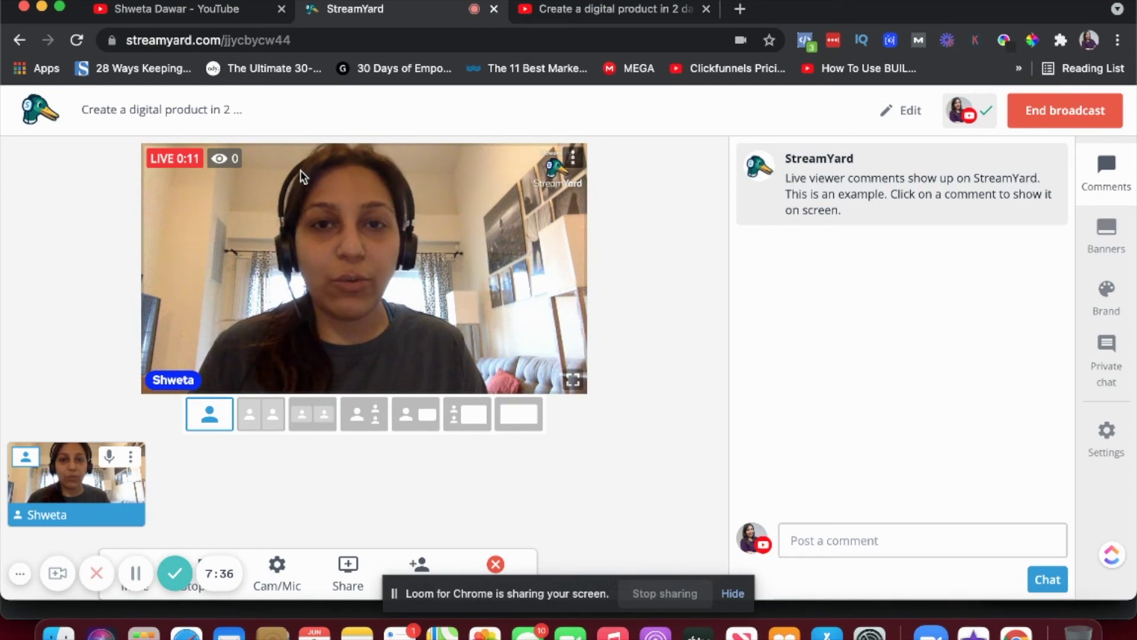
- Reload the YouTube watch page to confirm the stream is live, then pause the player
click(585, 11)
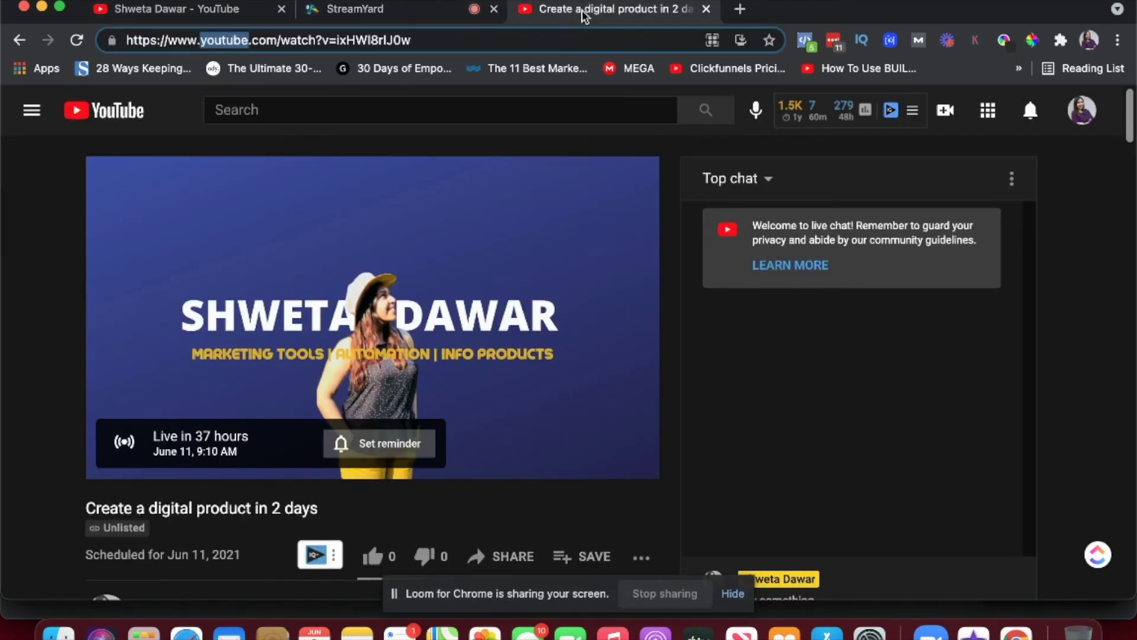
click(75, 40)
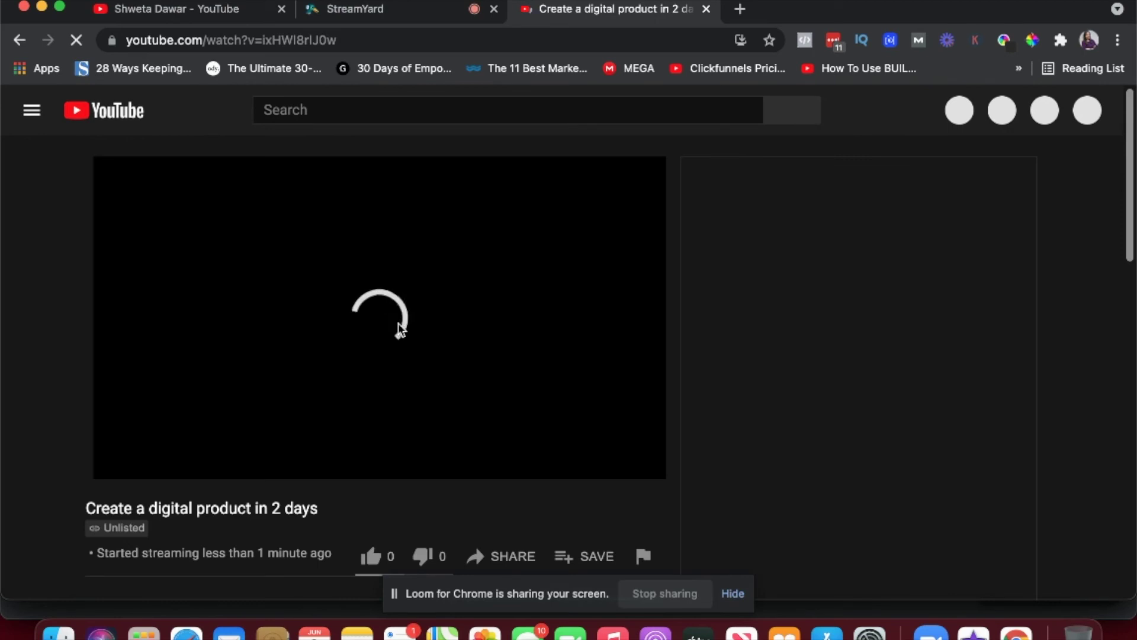
scroll(414, 419, down, 2)
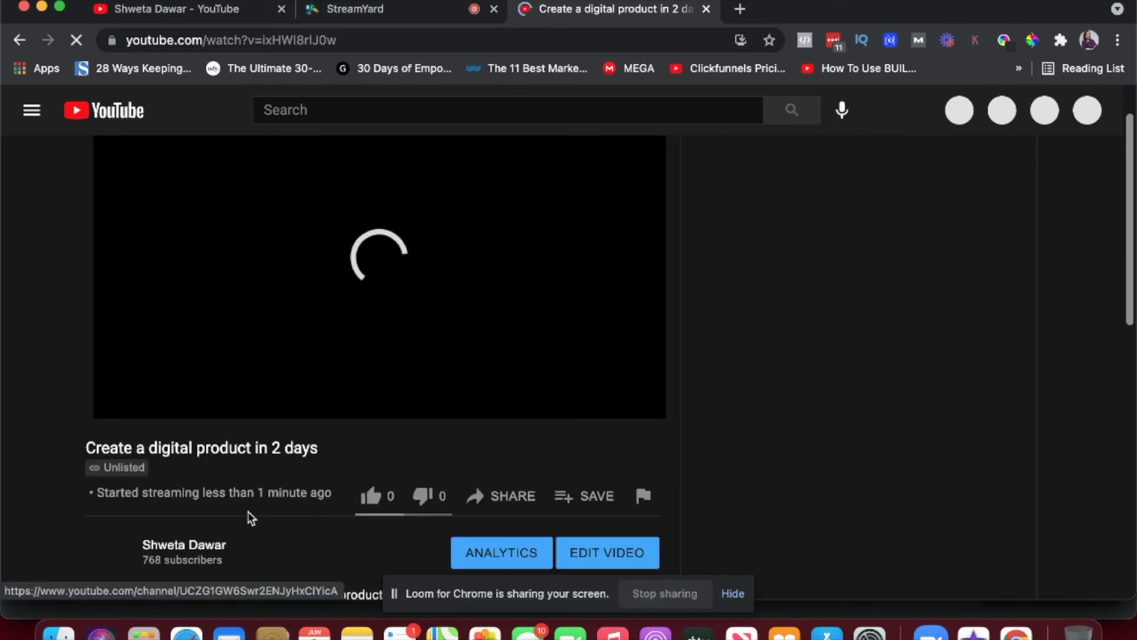
scroll(251, 513, up, 2)
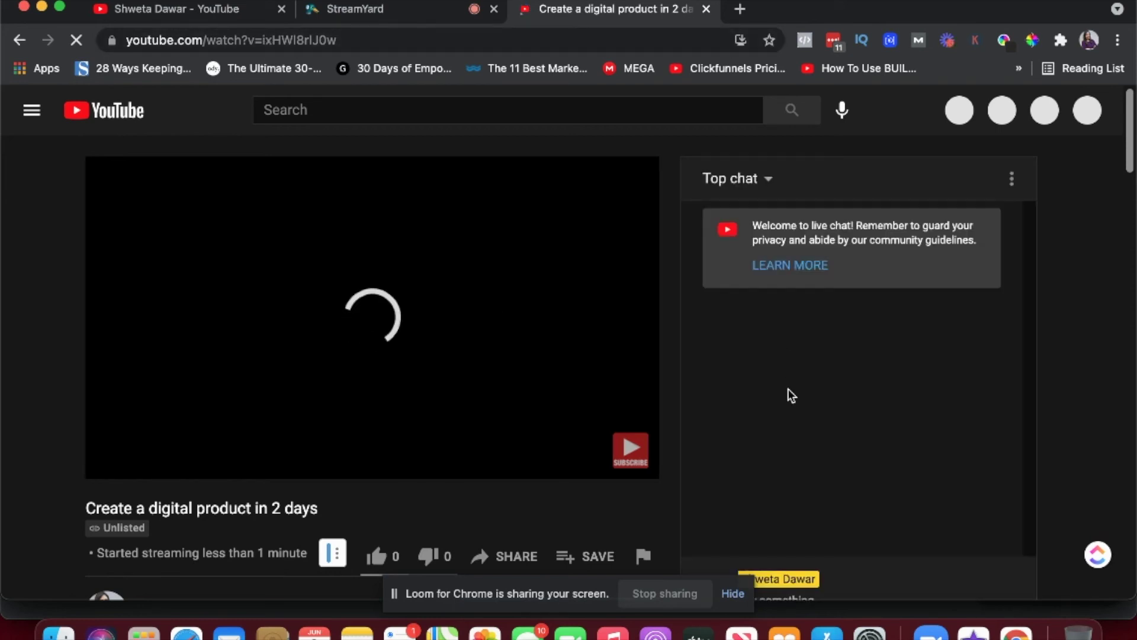
click(381, 21)
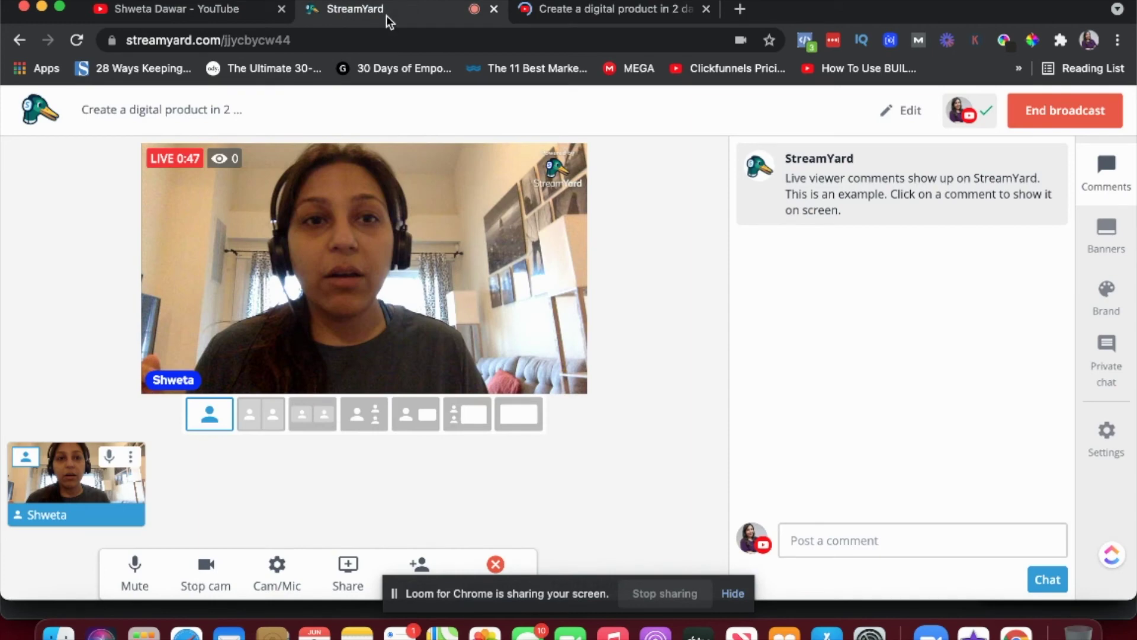
click(548, 9)
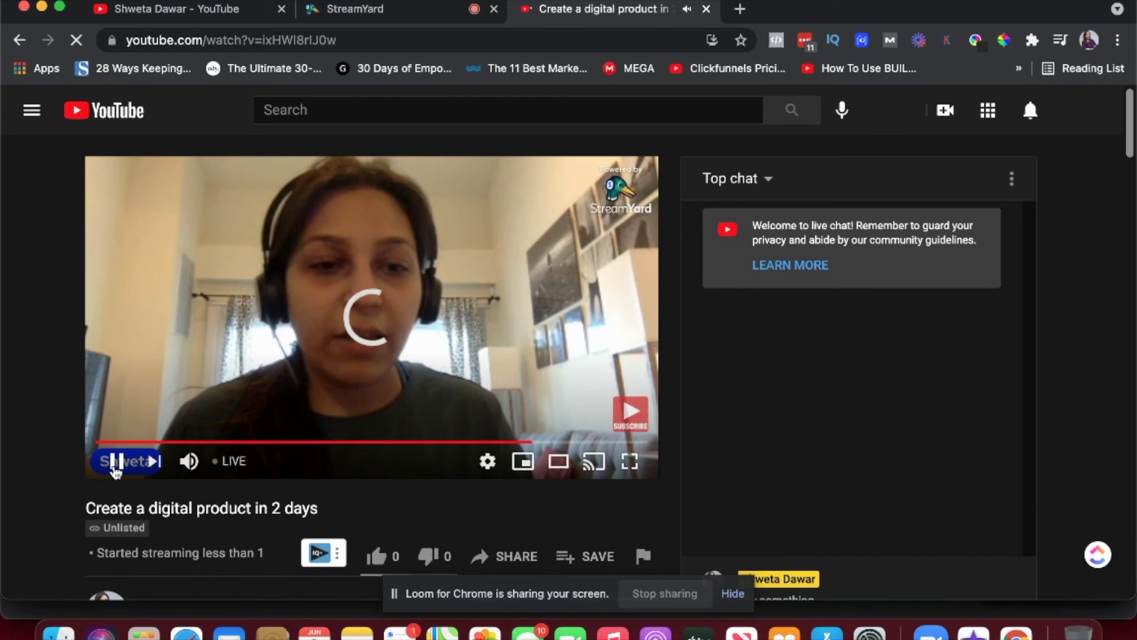
click(115, 465)
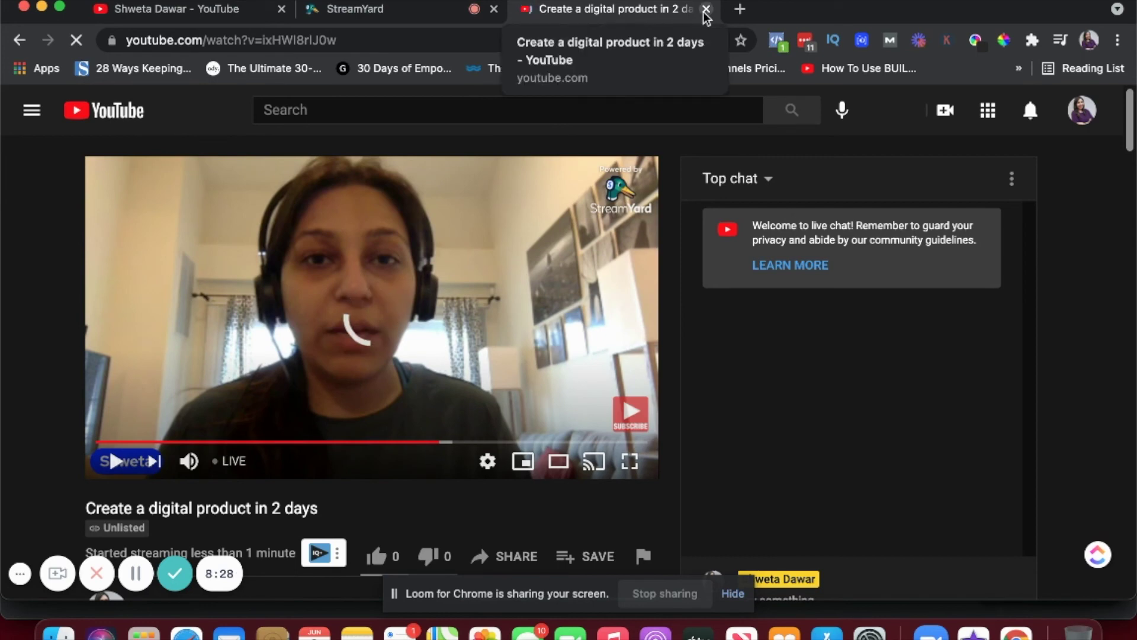
- Close the YouTube watch tab, leaving the StreamYard studio broadcasting
click(403, 13)
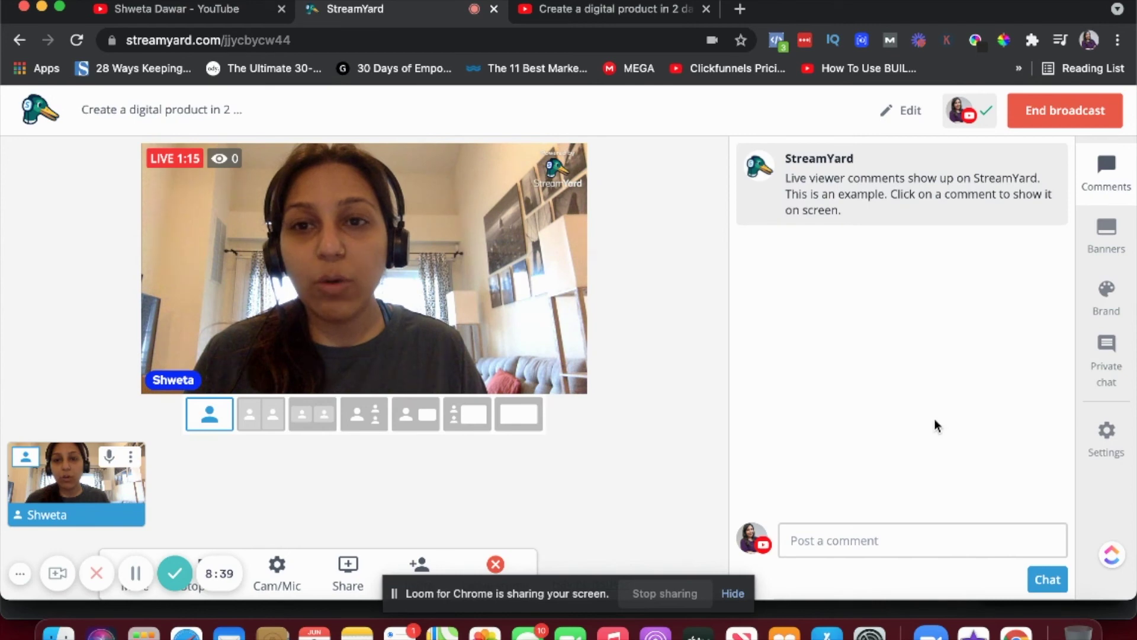
mouse_move(858, 197)
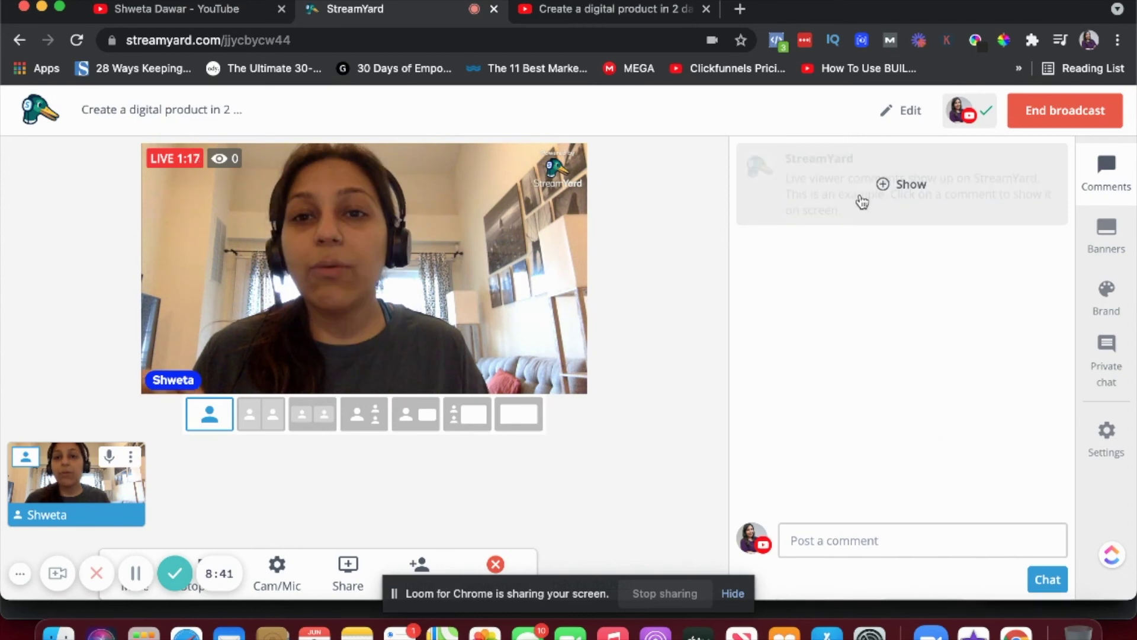
click(611, 15)
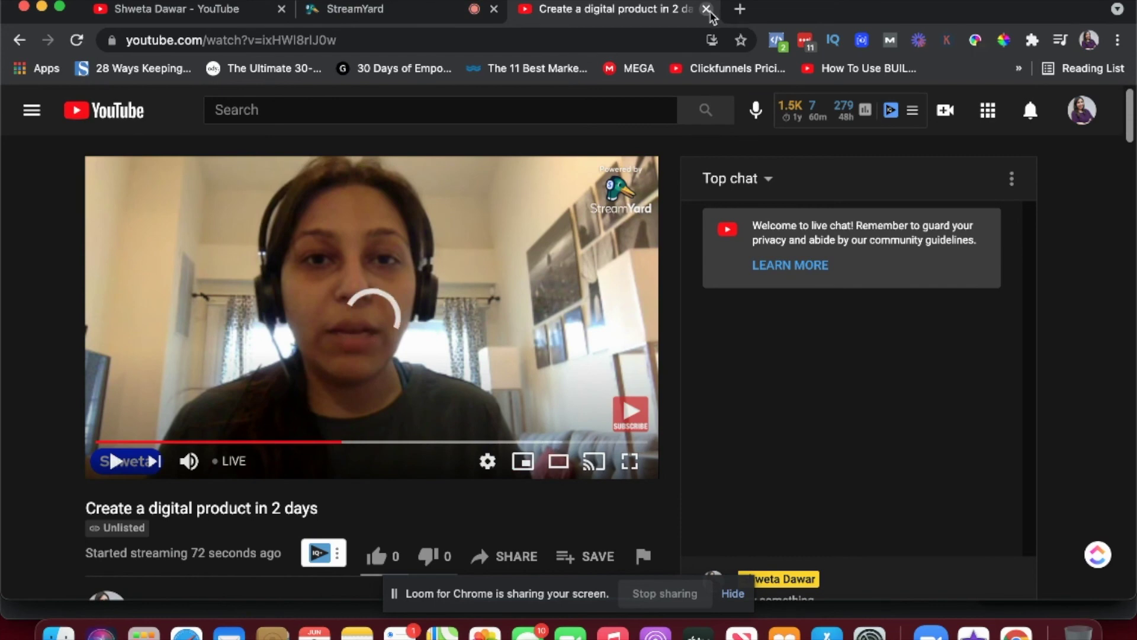
click(707, 10)
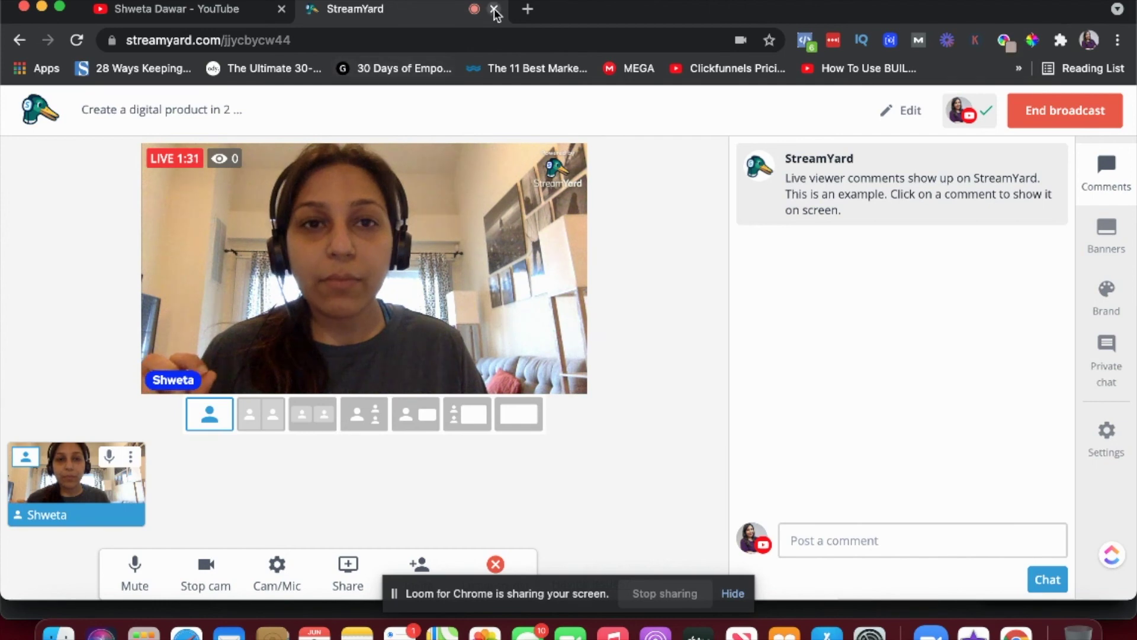
- End the broadcast at 1:37, dismiss the feedback dialog and return to the dashboard
click(1065, 110)
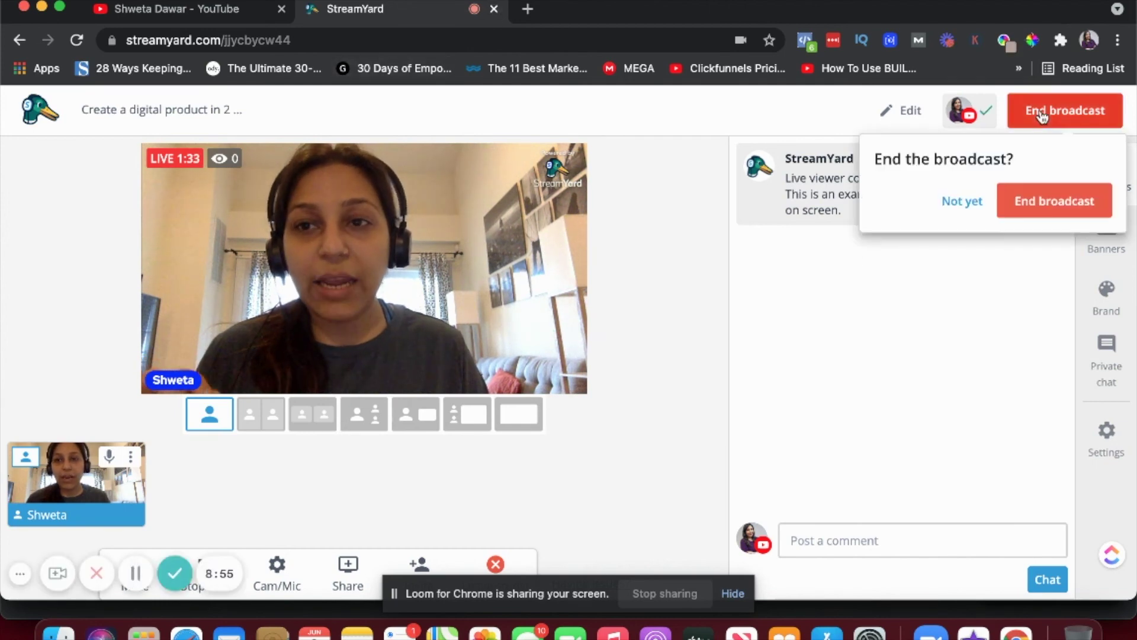
click(1030, 199)
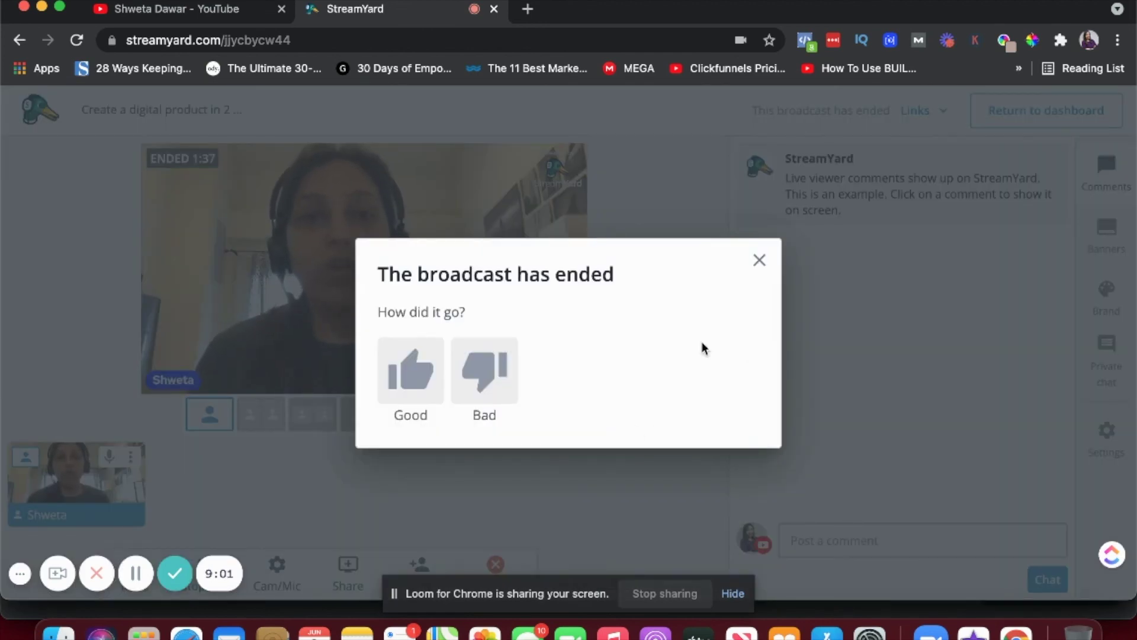
click(759, 261)
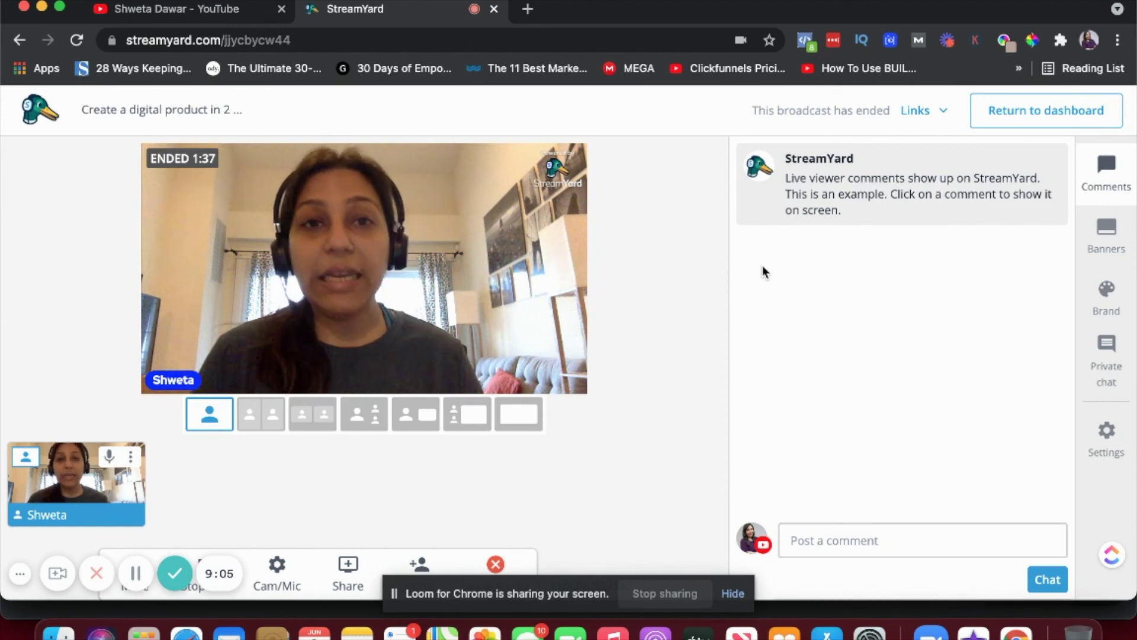
click(991, 121)
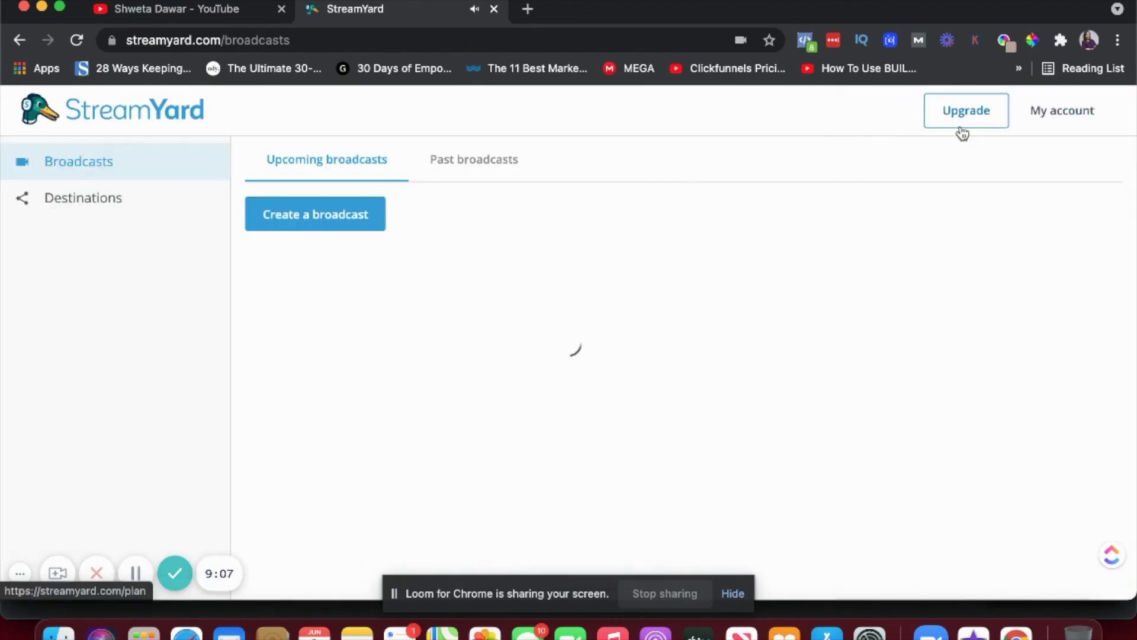